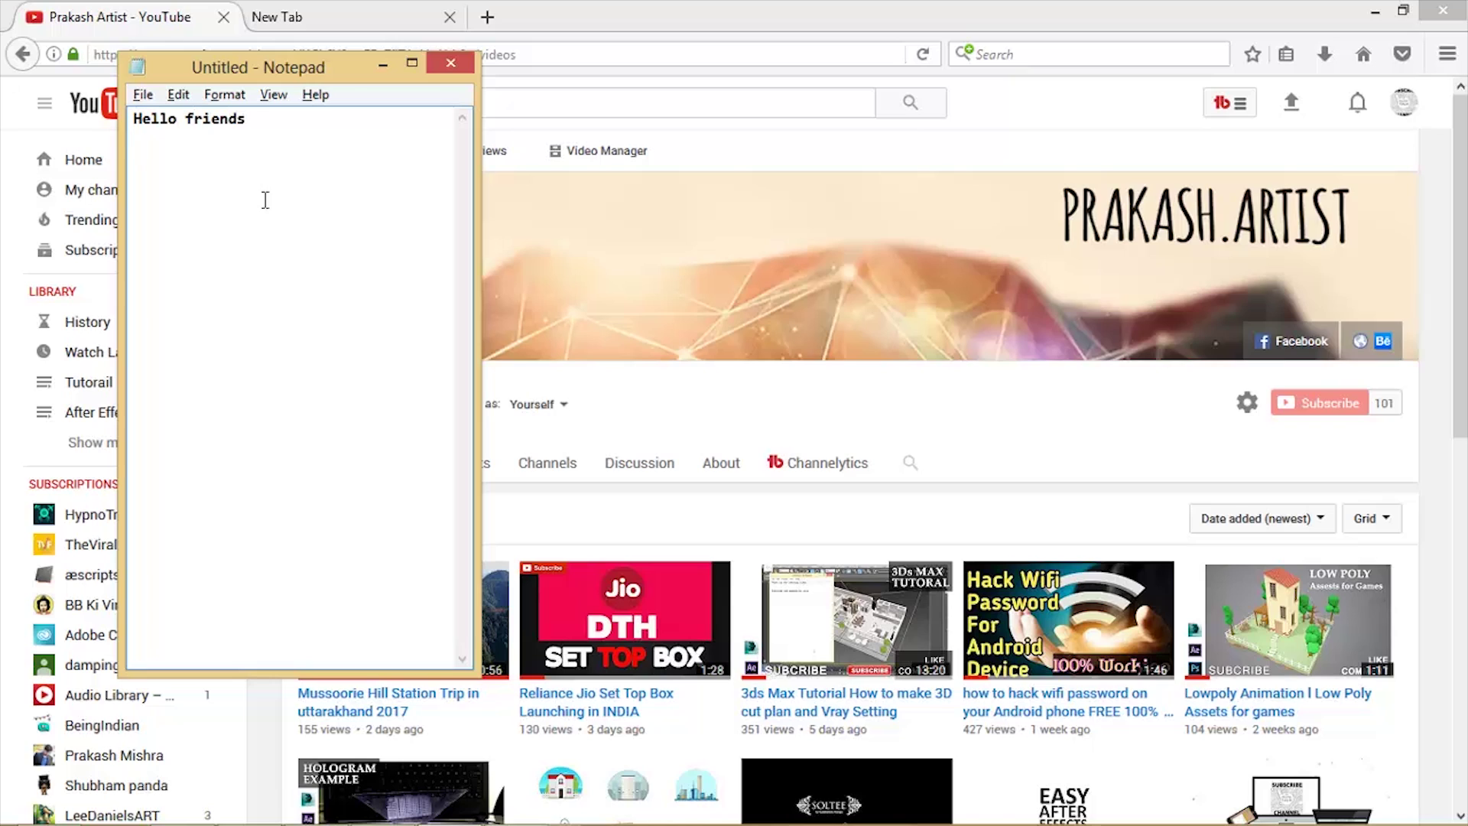
Step: Type a short intro note with the author's name and a closing 'Thank you' line
text(akash)
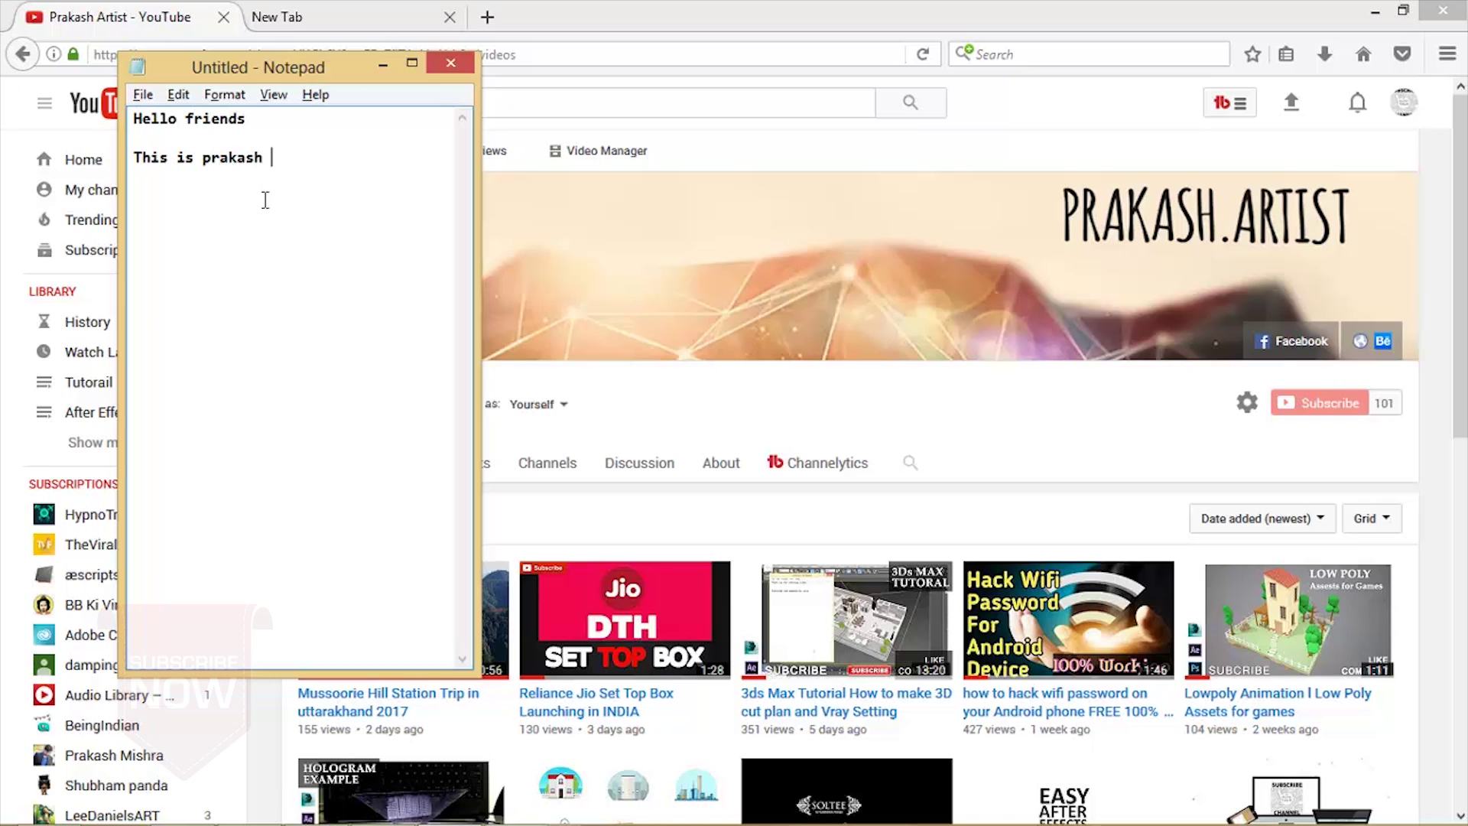
key(Return)
text(Before start please click on SUBSCRIBE button..)
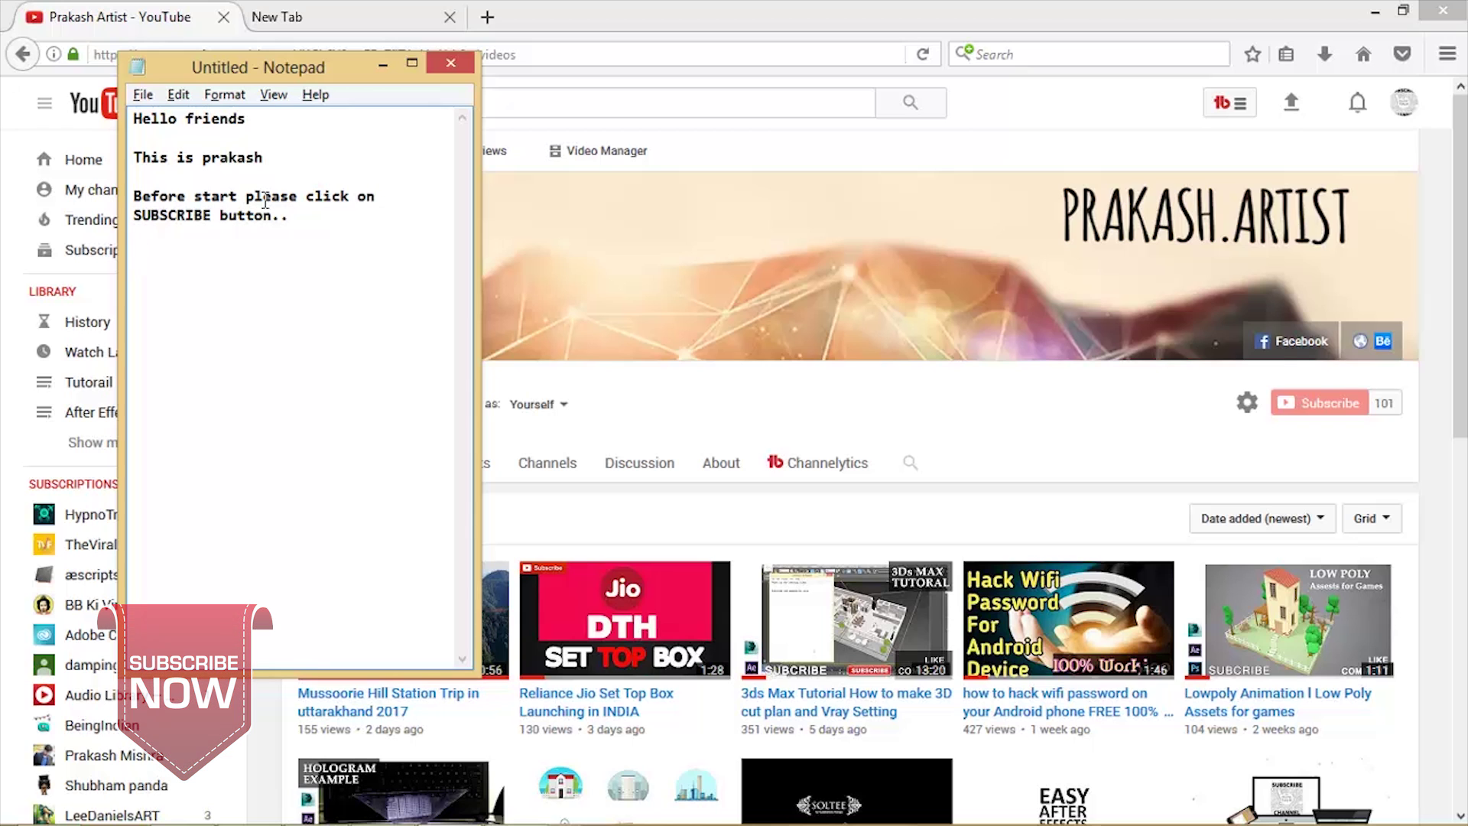
key(Return)
key(Return)
text(Thank you)
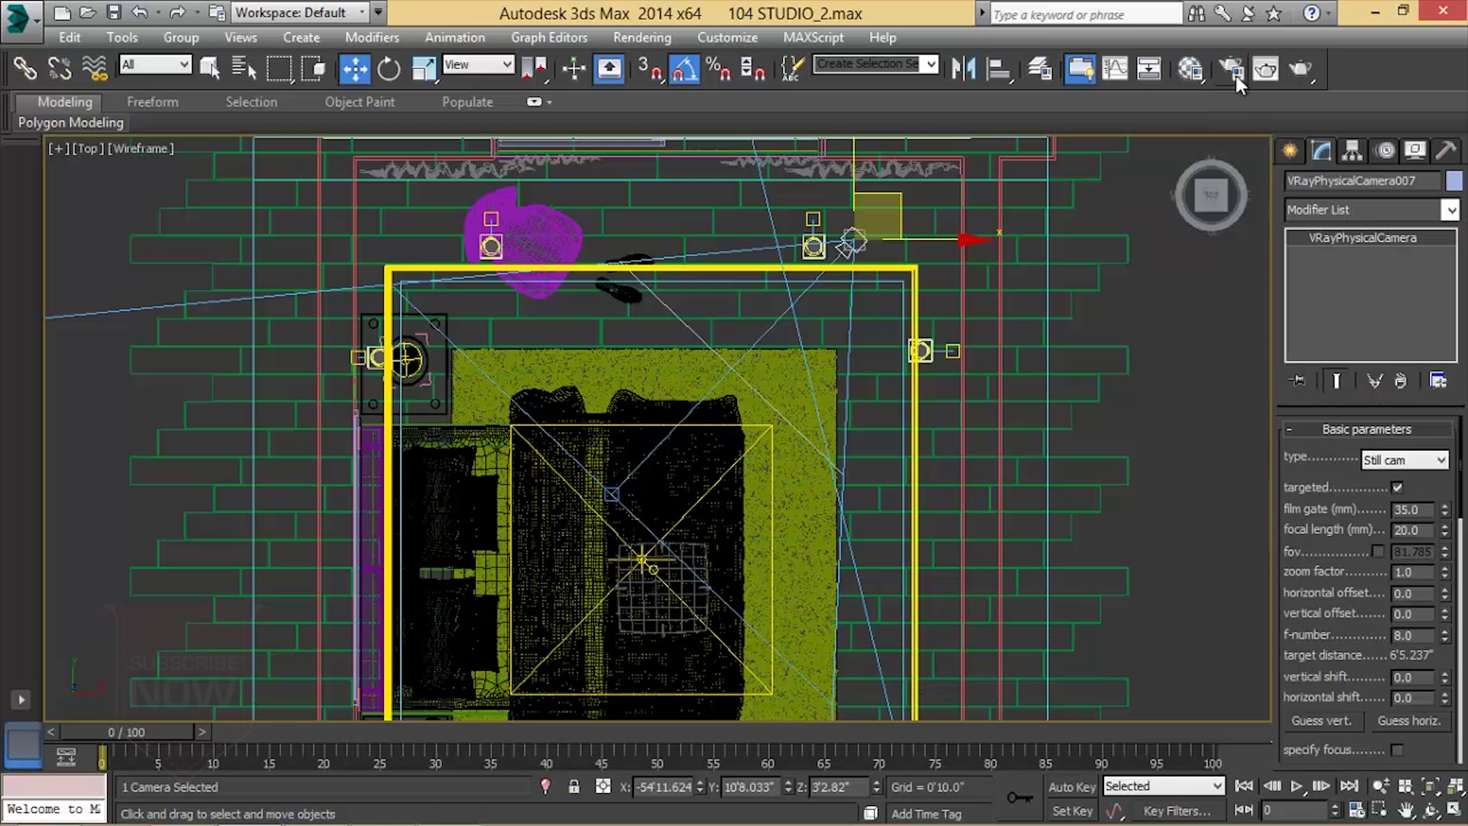
Step: Set V-Ray colour mapping to Reinhard with gamma, clamped output and sub-pixel mapping
click(1233, 70)
click(107, 54)
scroll(98, 448, down, 2)
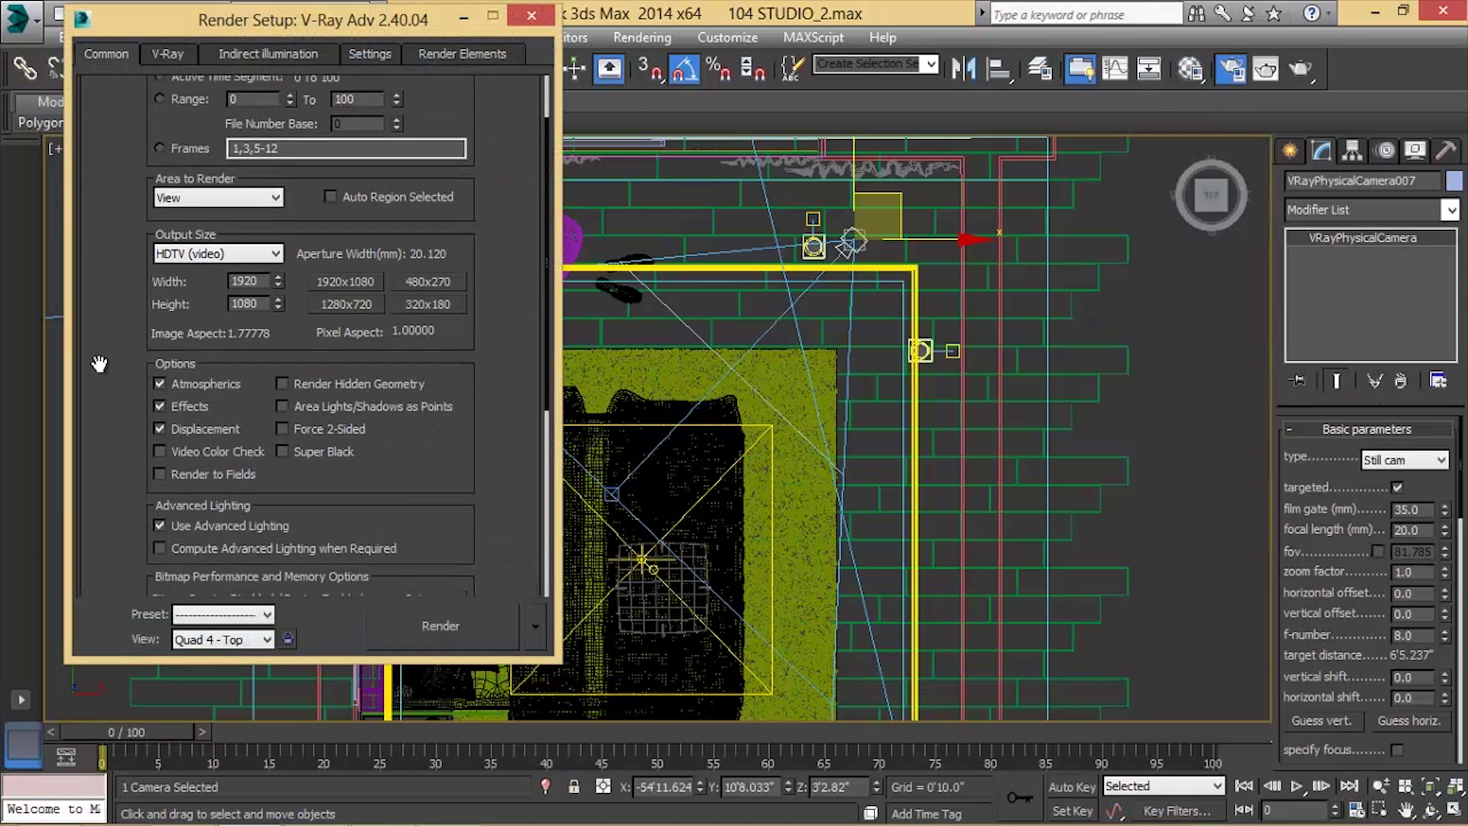
click(169, 54)
click(210, 432)
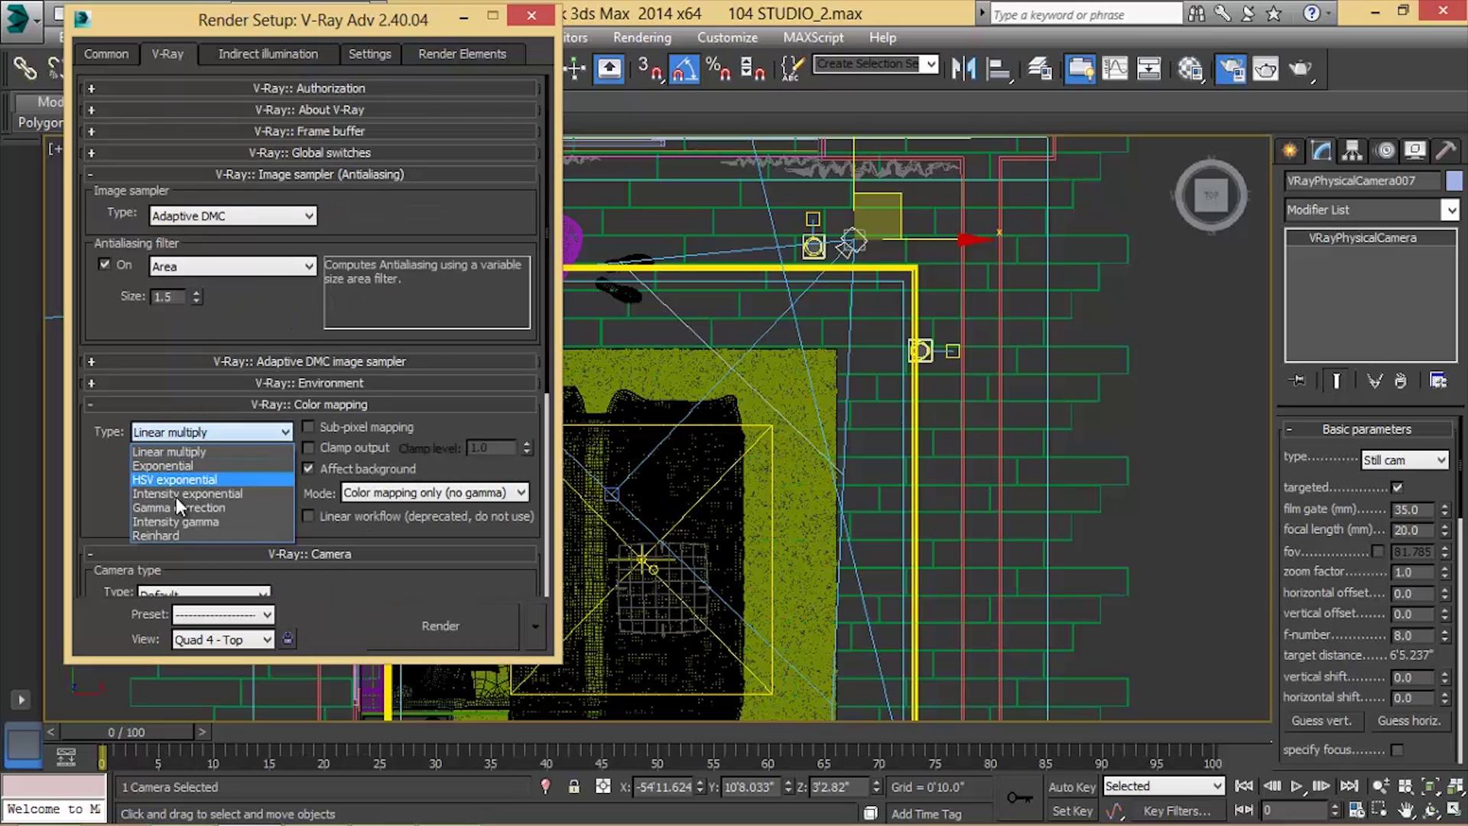
click(165, 534)
click(354, 494)
click(355, 427)
click(355, 448)
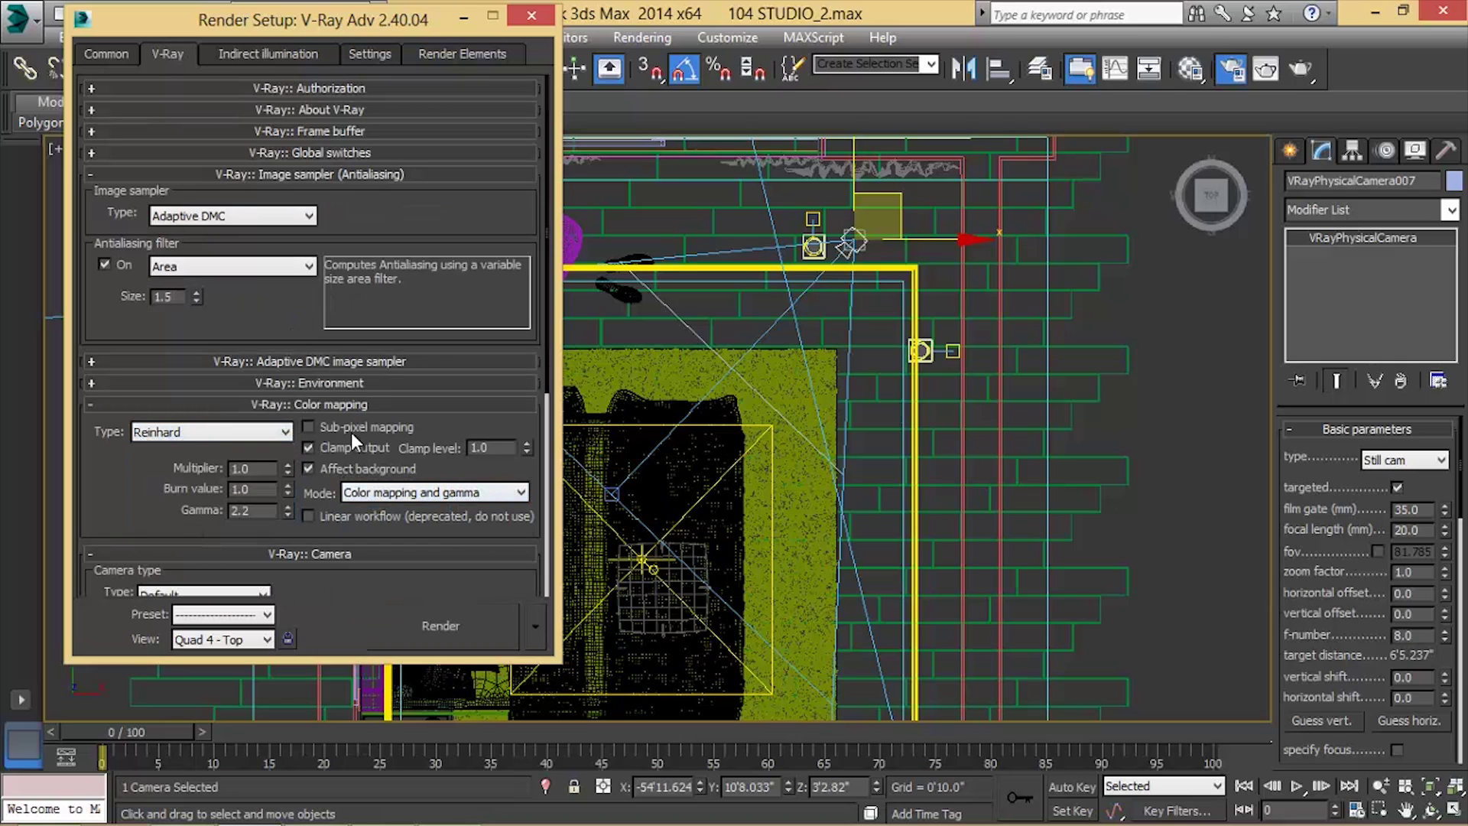
click(199, 267)
Step: Switch the antialiasing filter to Catmull-Rom and enable the GI skylight environment override
click(188, 314)
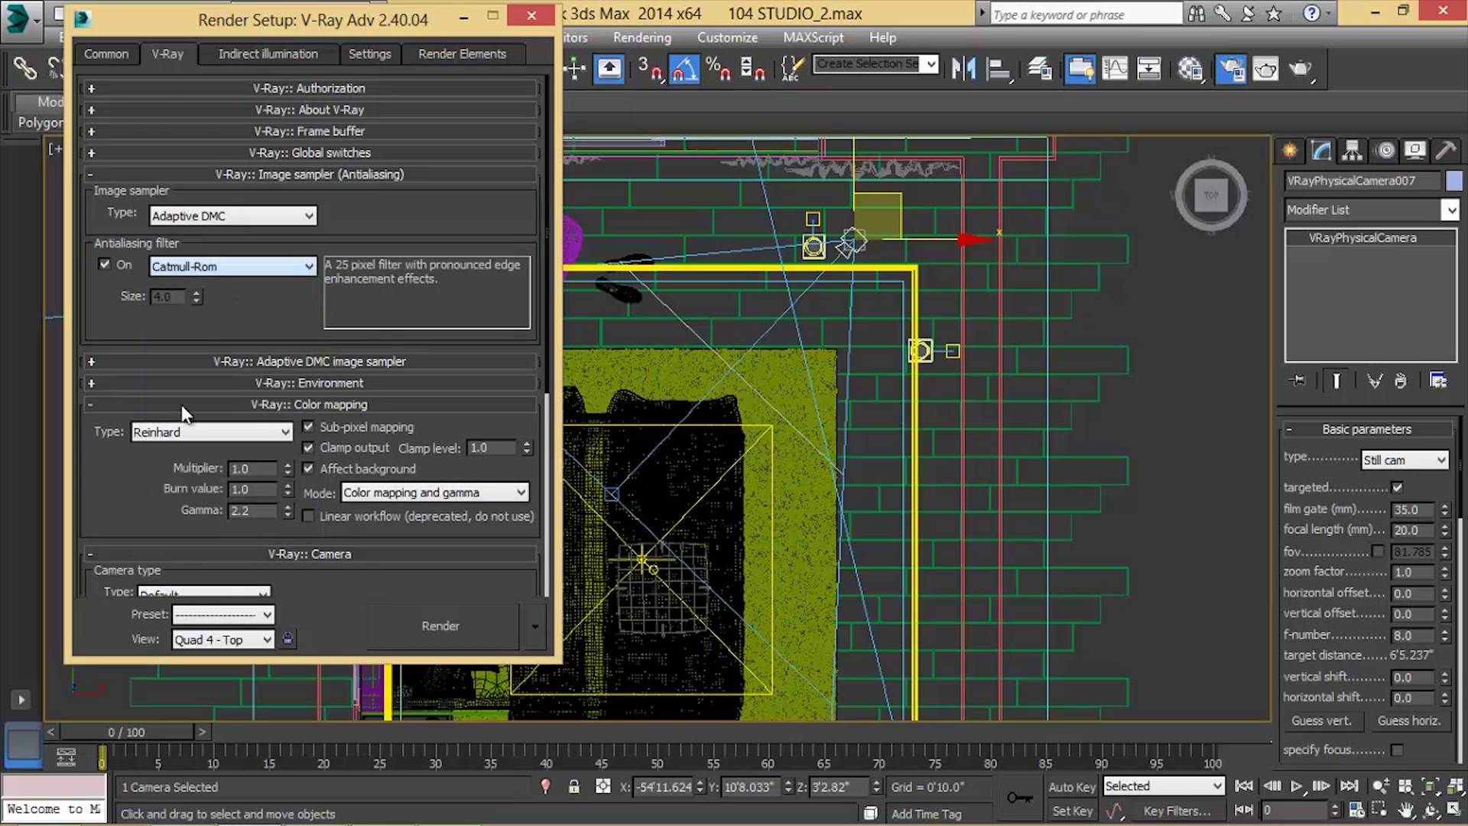
scroll(178, 430, down, 1)
click(265, 315)
click(137, 353)
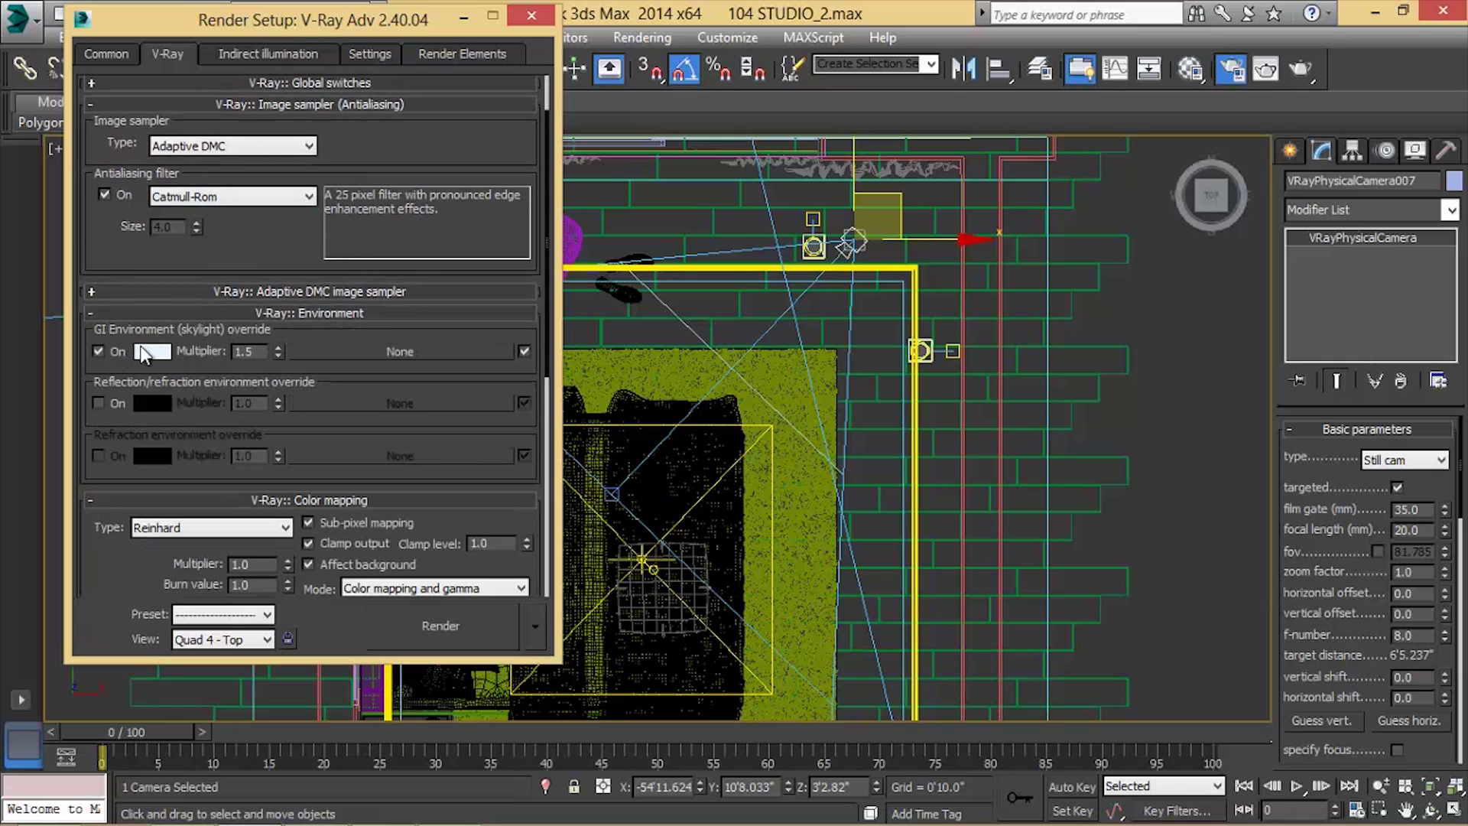
click(222, 313)
Step: Make the V-Ray render camera Spherical with a 360° field of view
scroll(184, 387, down, 3)
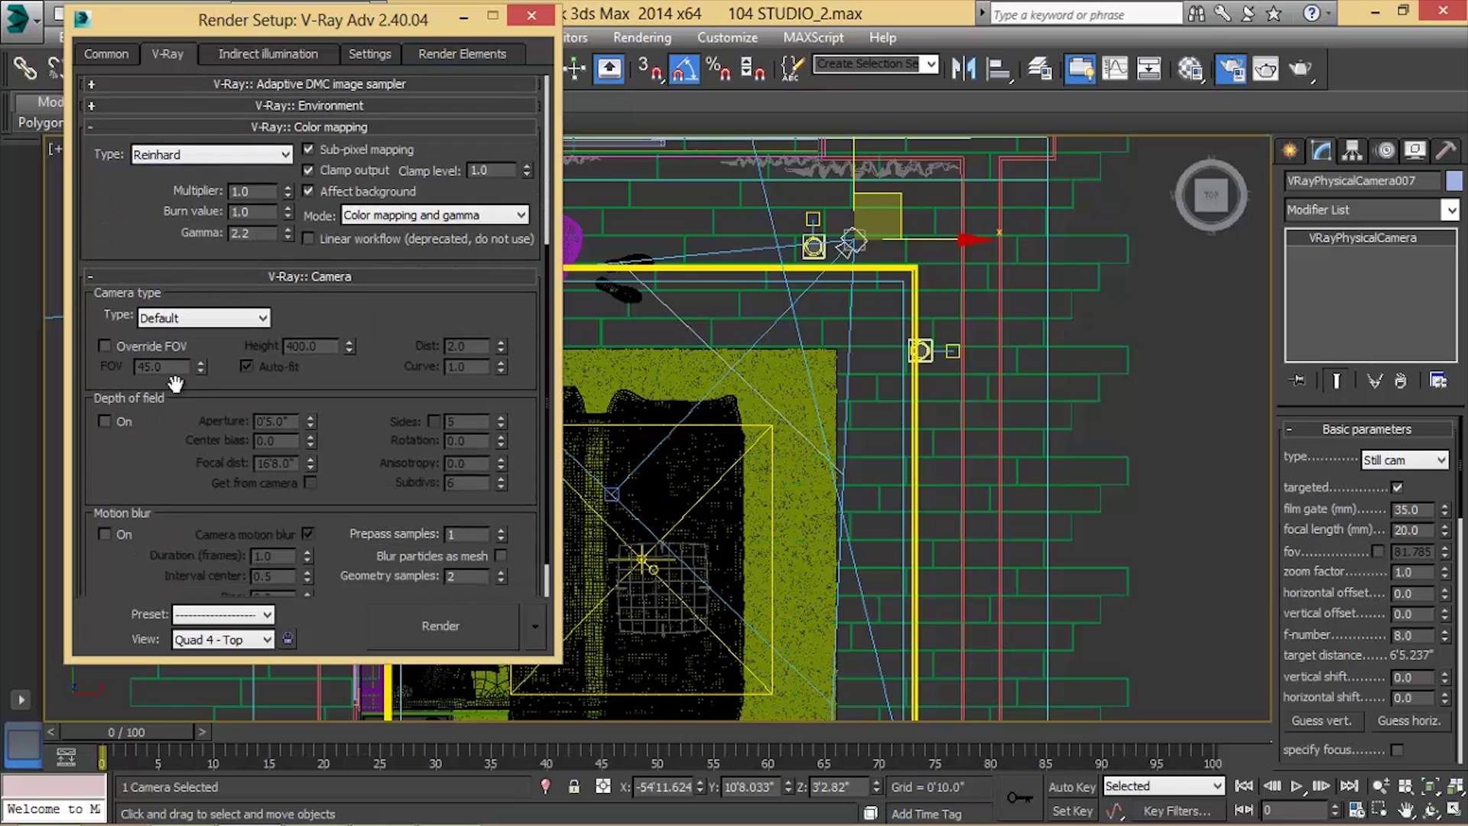
click(180, 318)
click(174, 351)
double_click(156, 366)
text(360)
key(Return)
Step: Enable ambient occlusion, use Light cache for secondary bounces and set irradiance map preset Low
click(294, 58)
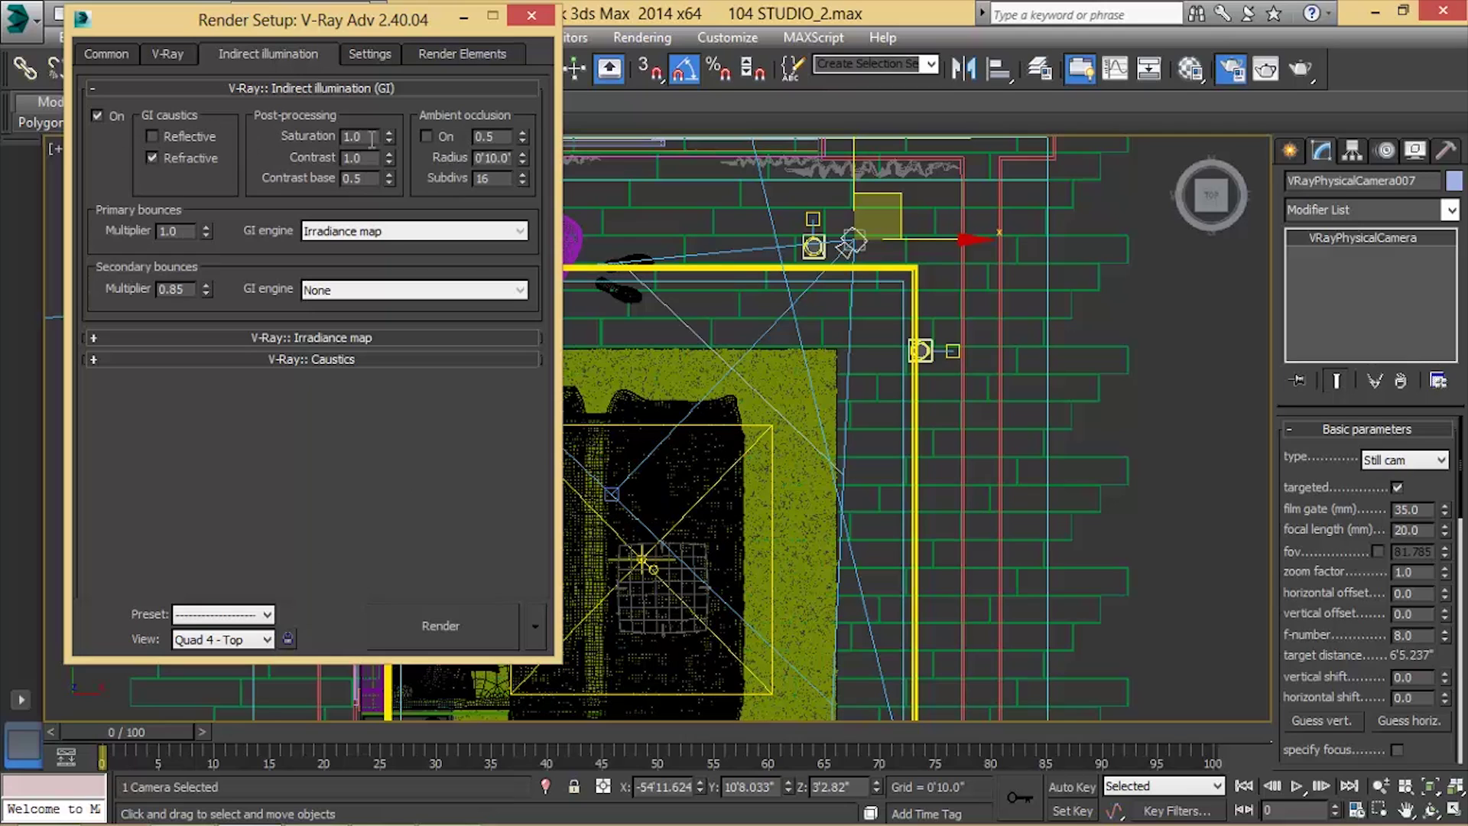
click(426, 136)
click(394, 289)
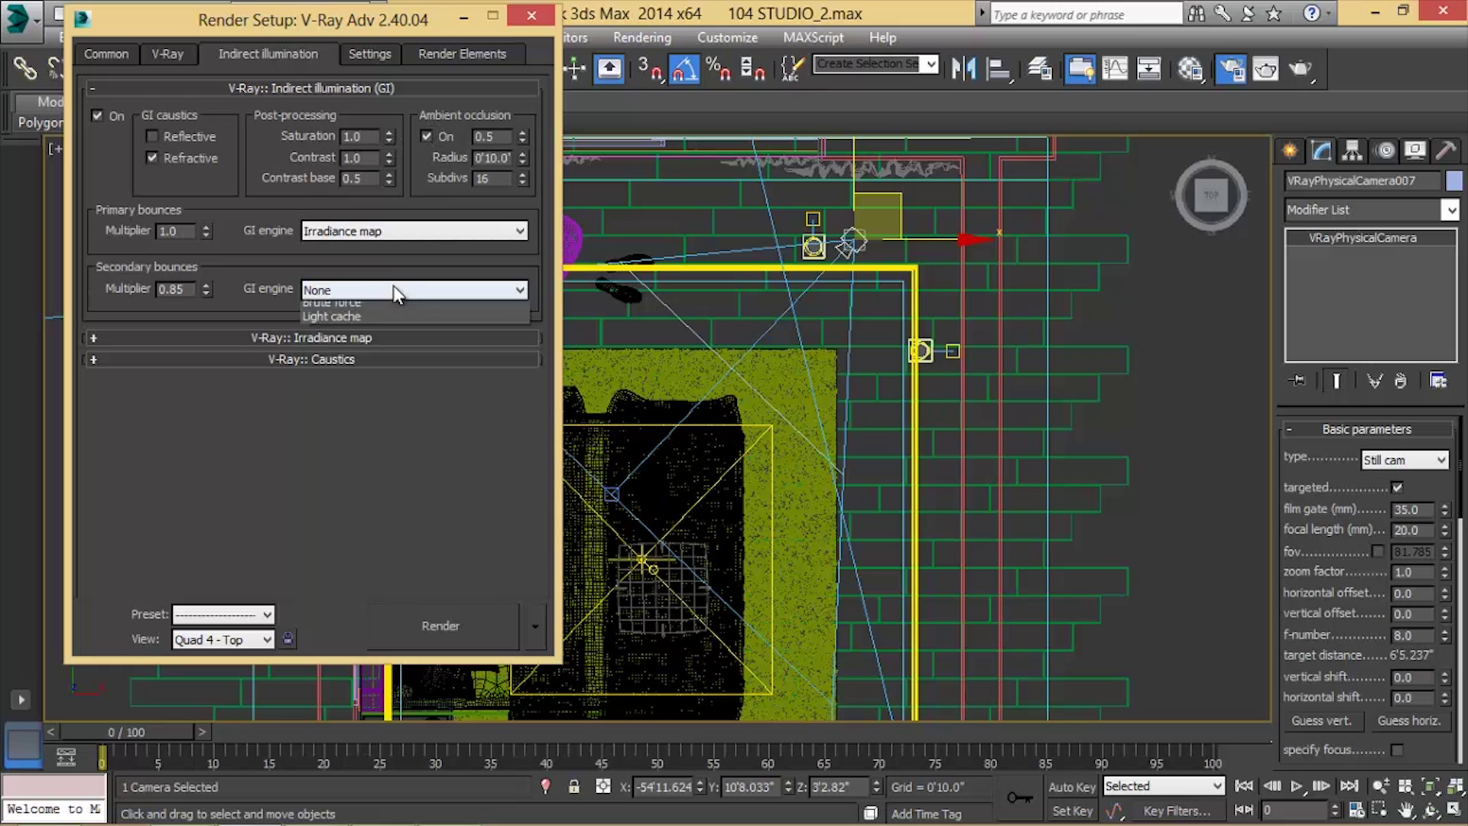
click(333, 351)
click(341, 124)
click(344, 145)
scroll(287, 397, down, 5)
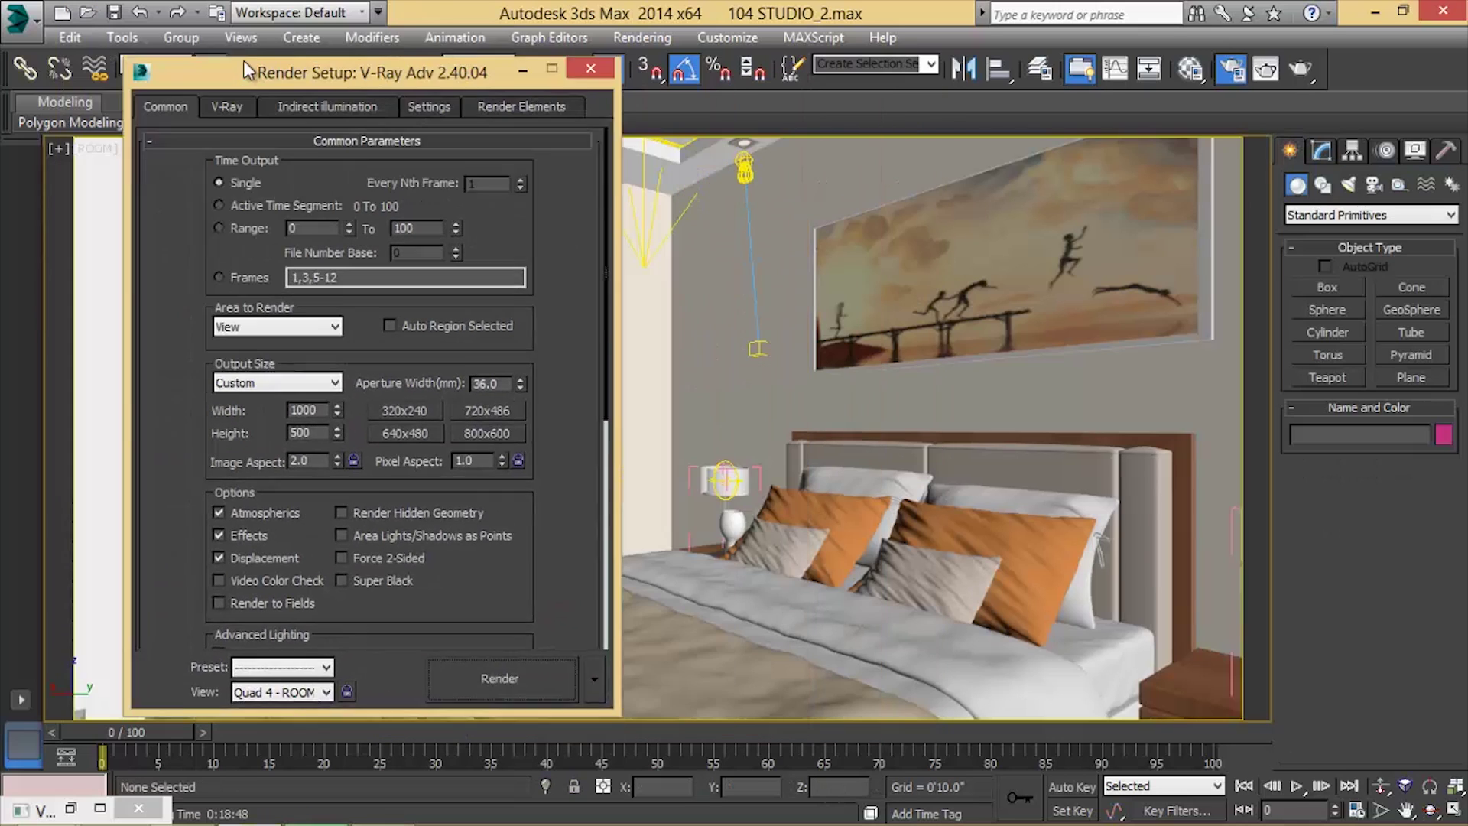
Step: Show the room shaded, reposition Render Setup, check the 1000 × 500 output and return to V-Ray
key(F3)
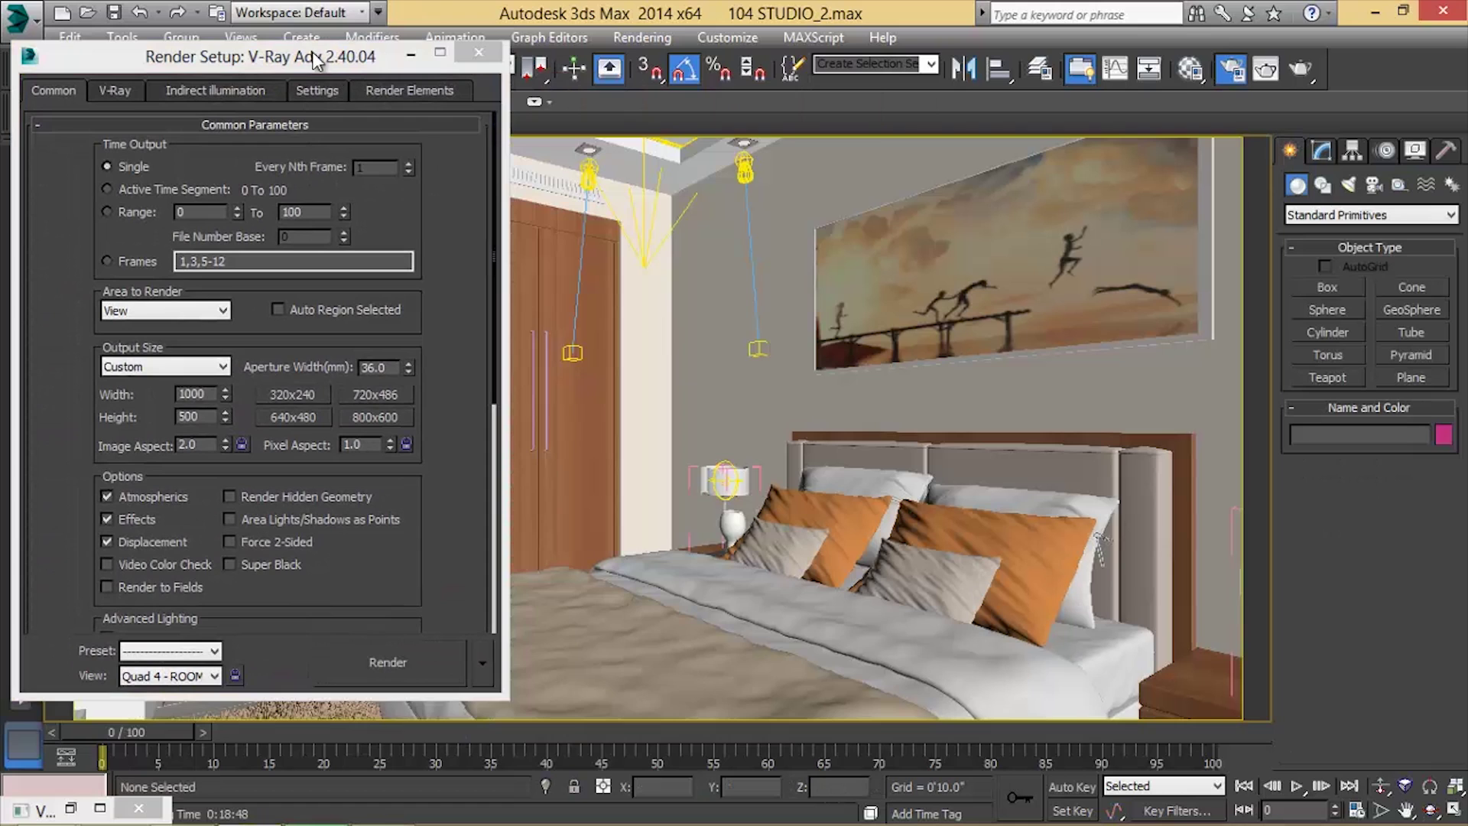
drag(317, 60, 655, 87)
mouse_move(362, 416)
mouse_down()
mouse_move(392, 419)
mouse_move(371, 413)
mouse_up()
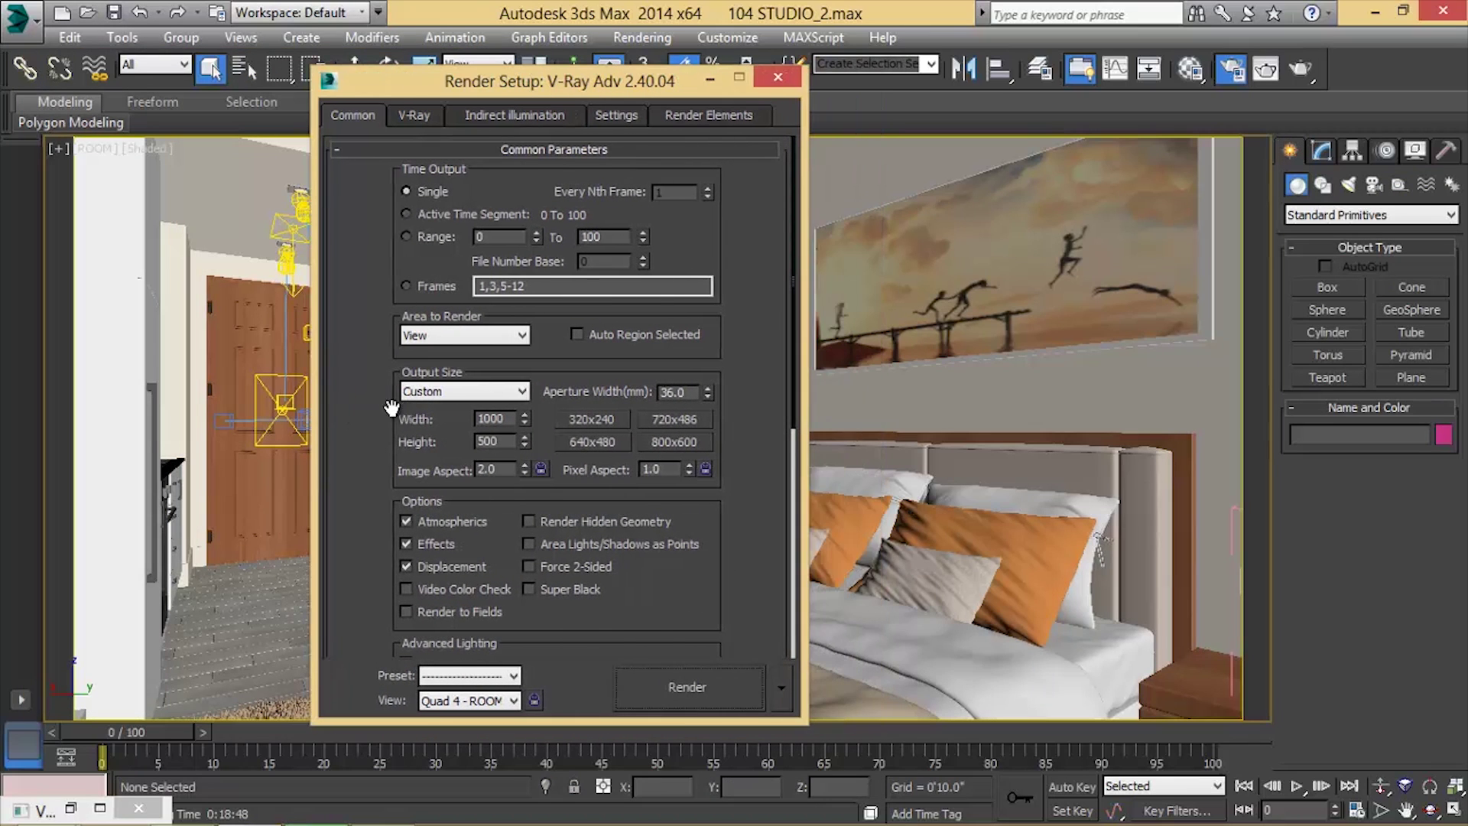
double_click(496, 416)
click(497, 469)
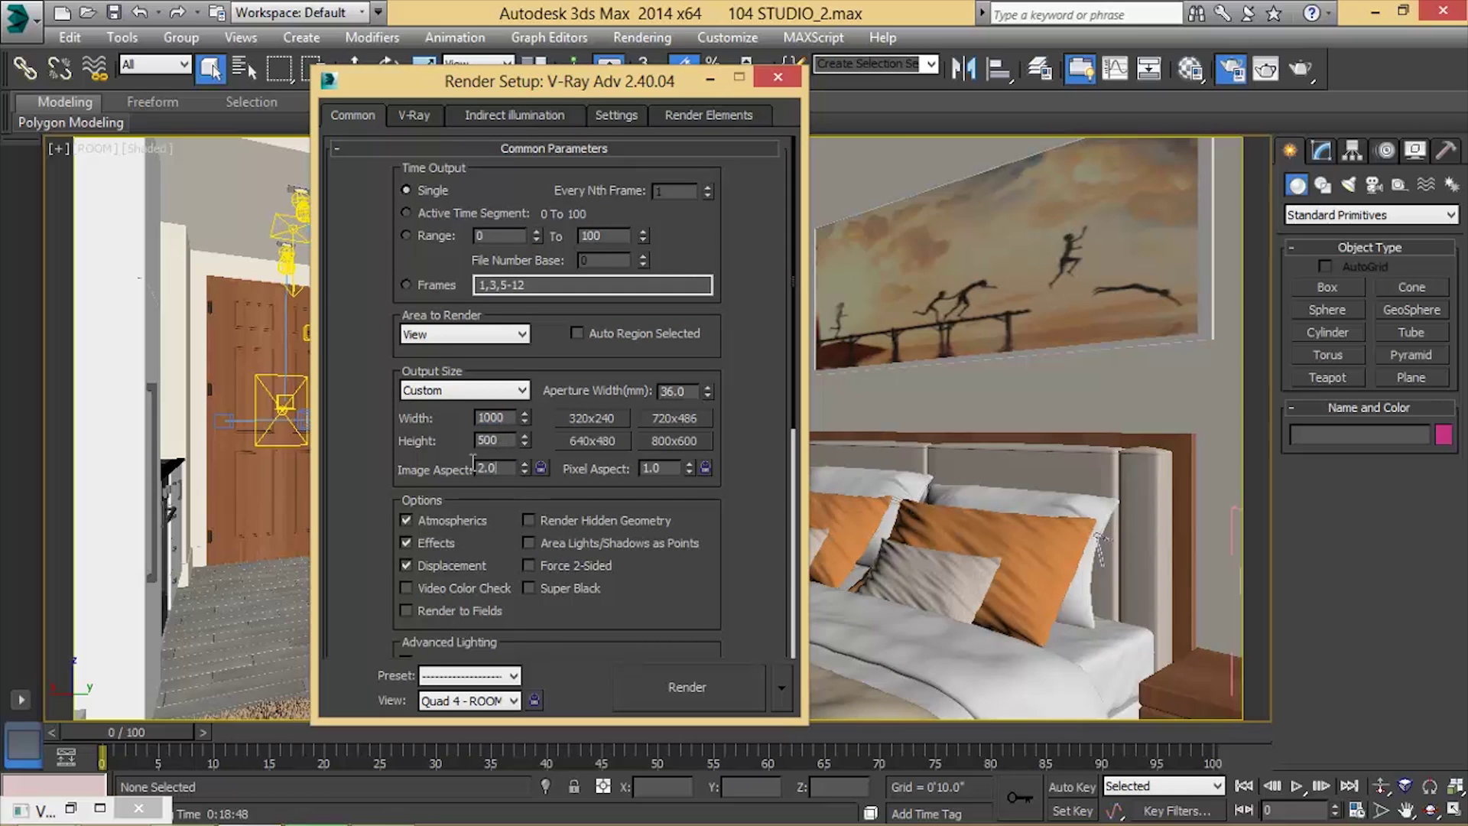
click(399, 117)
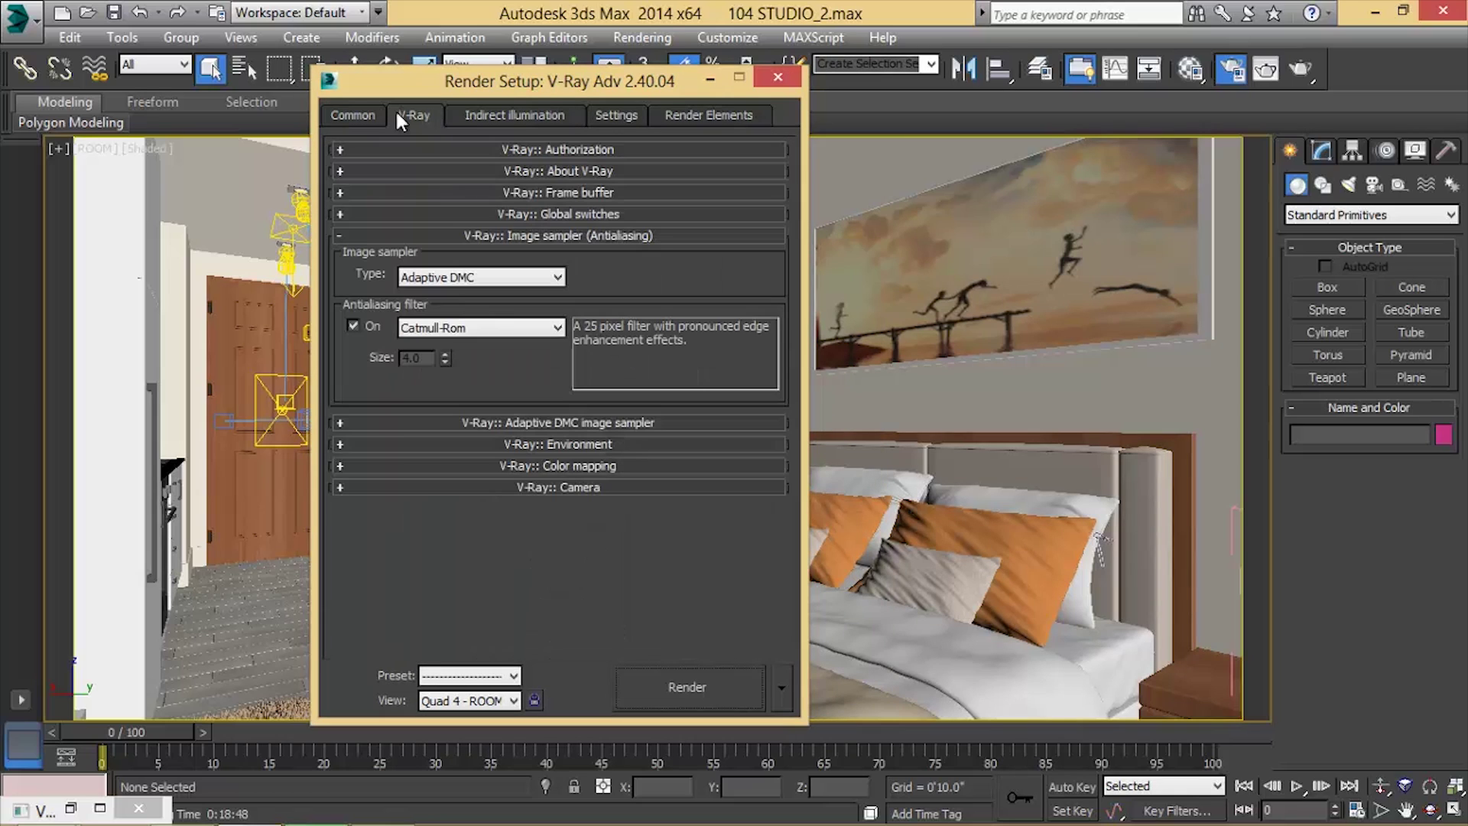
Step: Set the V-Ray camera type to Spherical with a 360 field of view
click(553, 490)
click(452, 333)
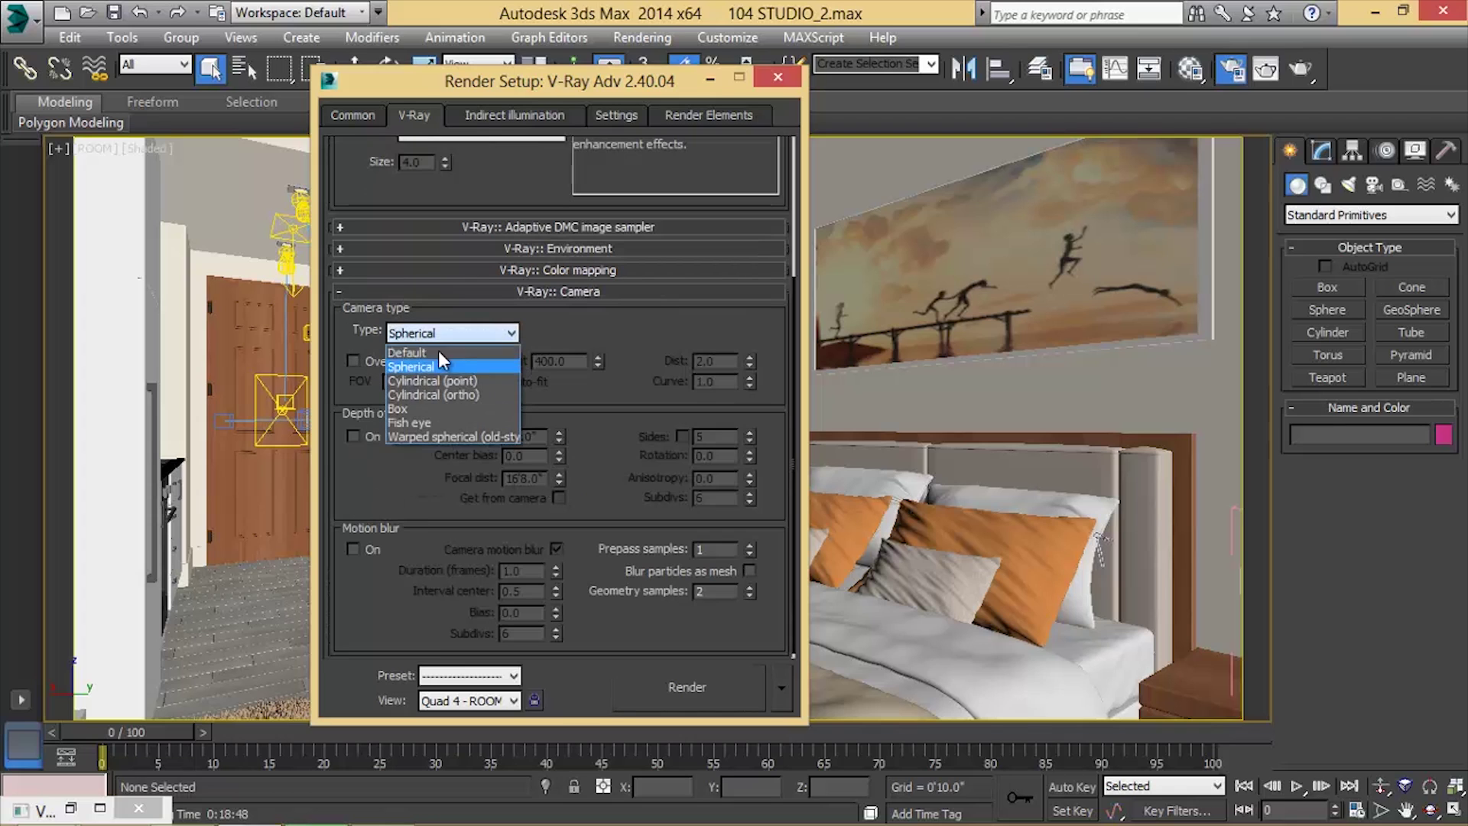
click(417, 340)
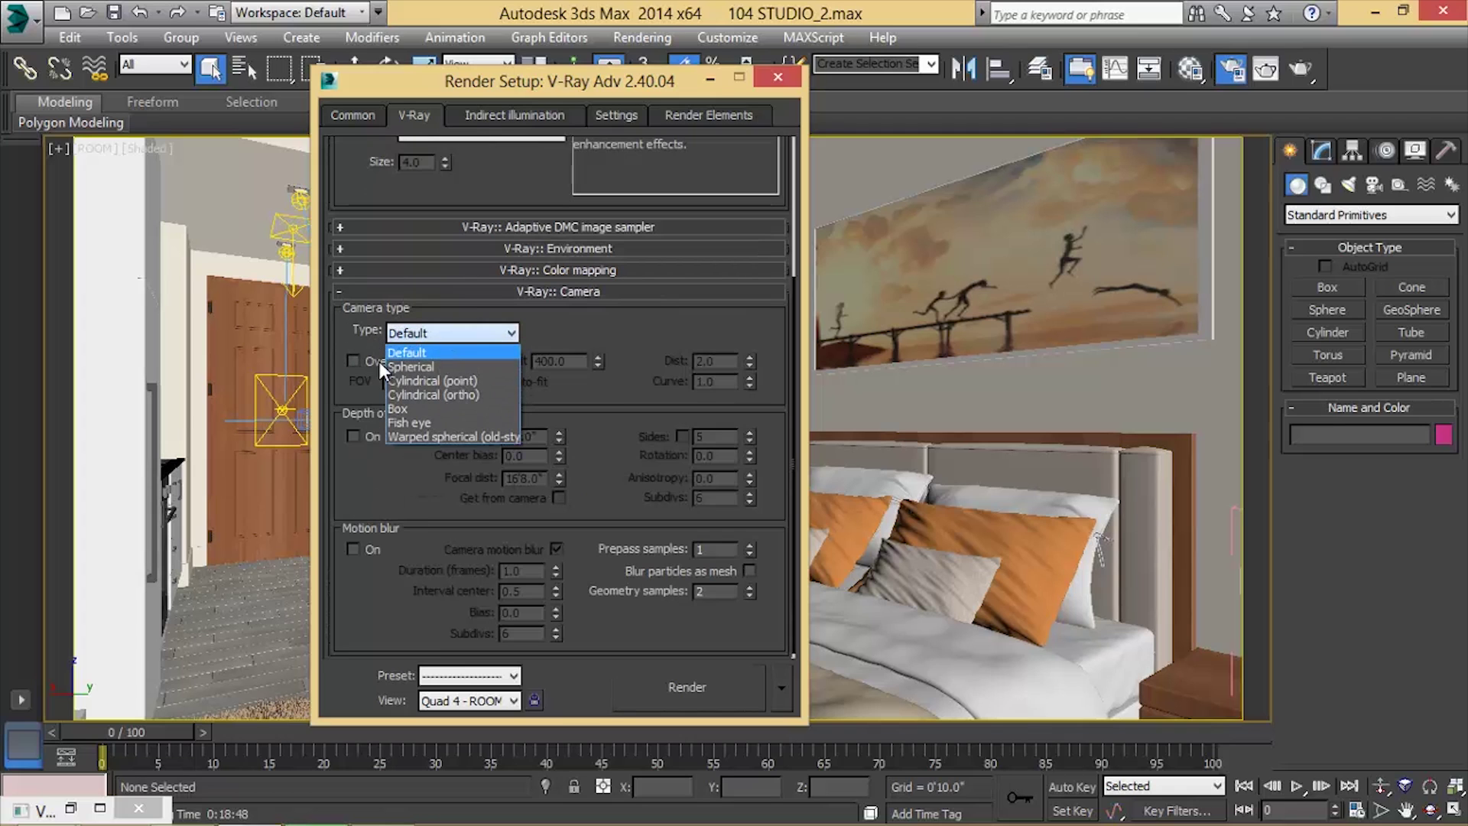
click(409, 366)
double_click(402, 381)
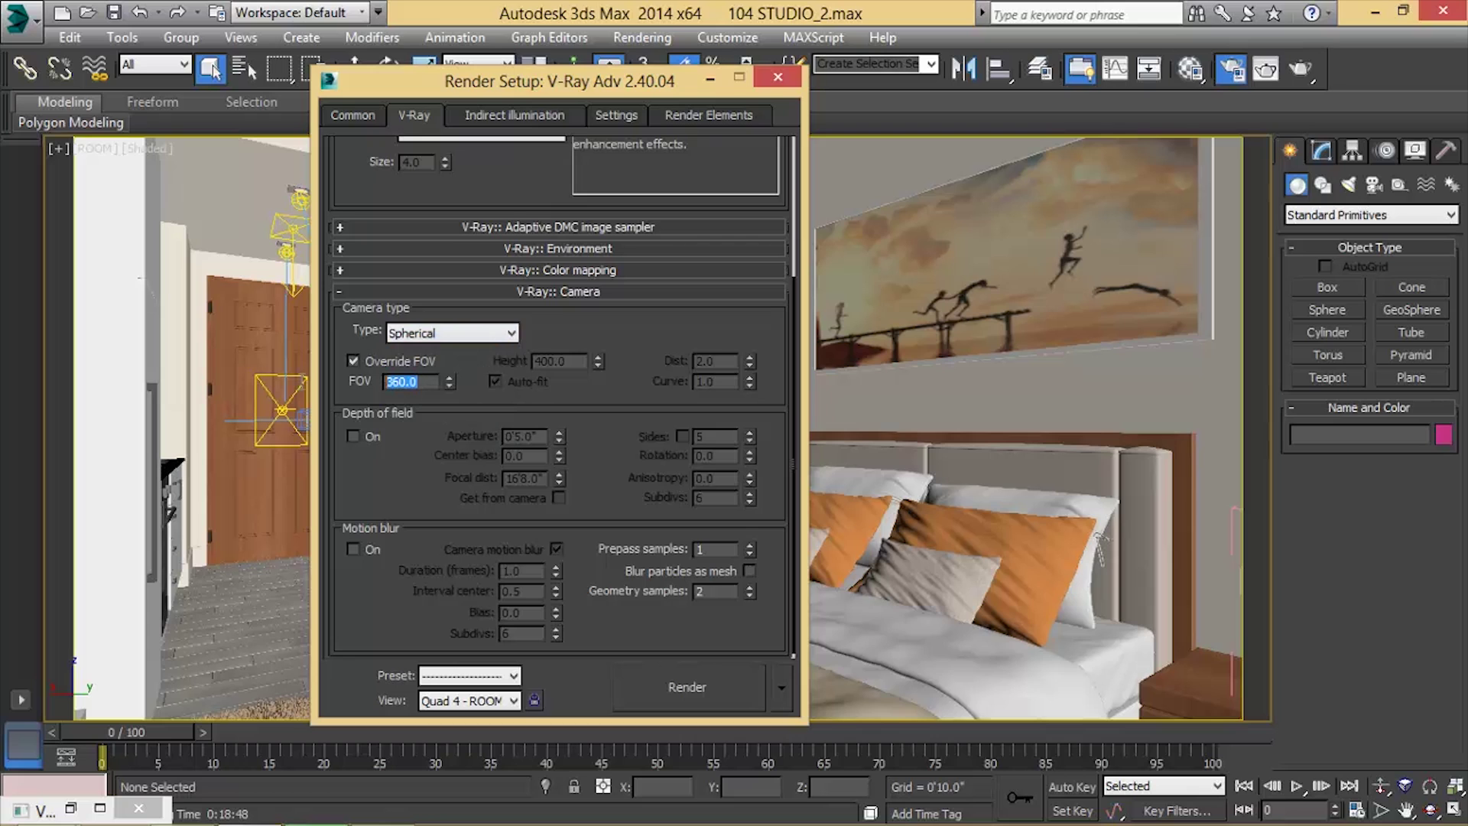
text(360)
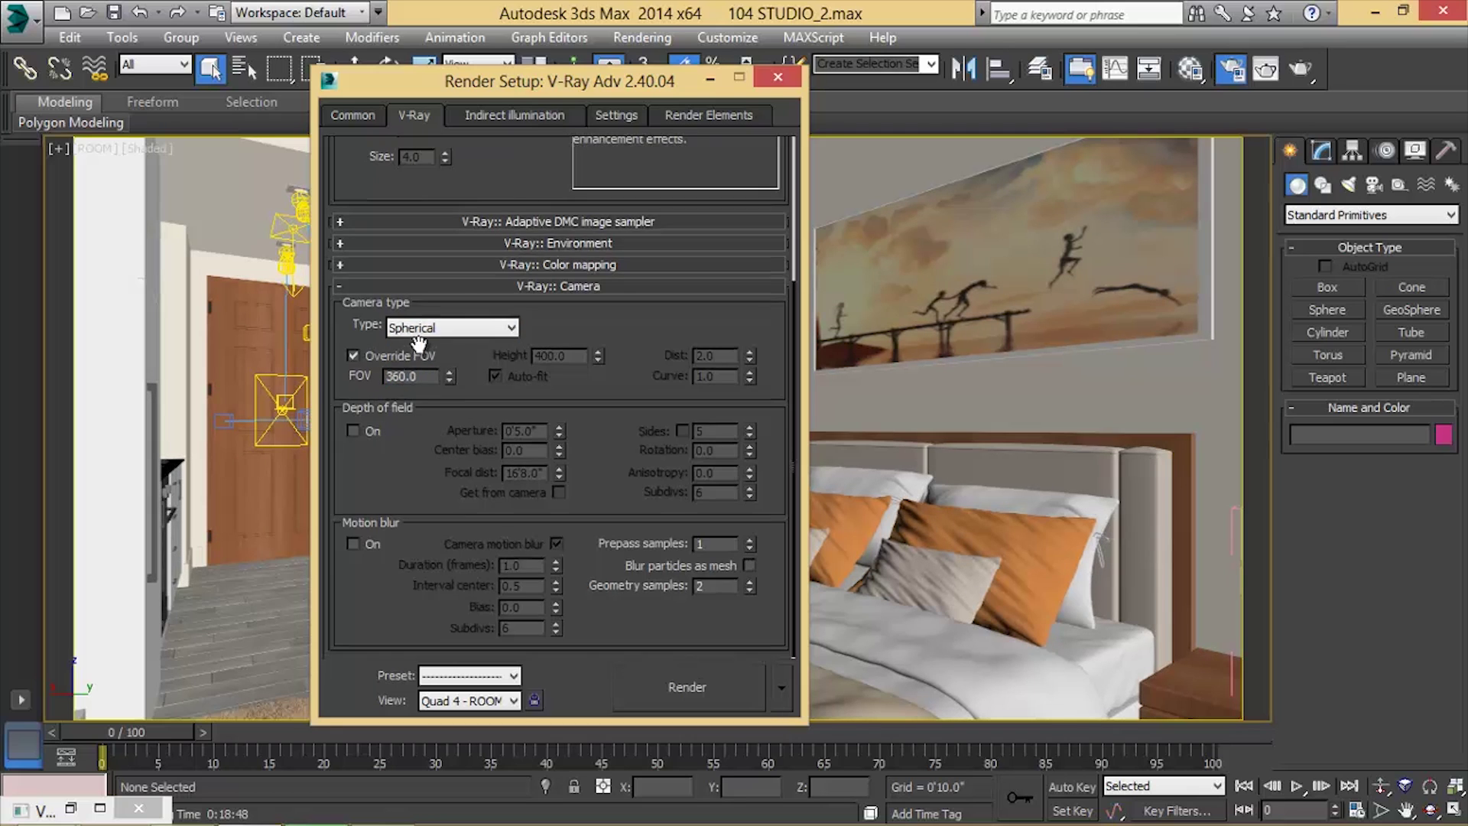
Step: Review the Adaptive DMC sampler, environment and colour mapping rollouts, then go to Indirect illumination
scroll(428, 567, up, 5)
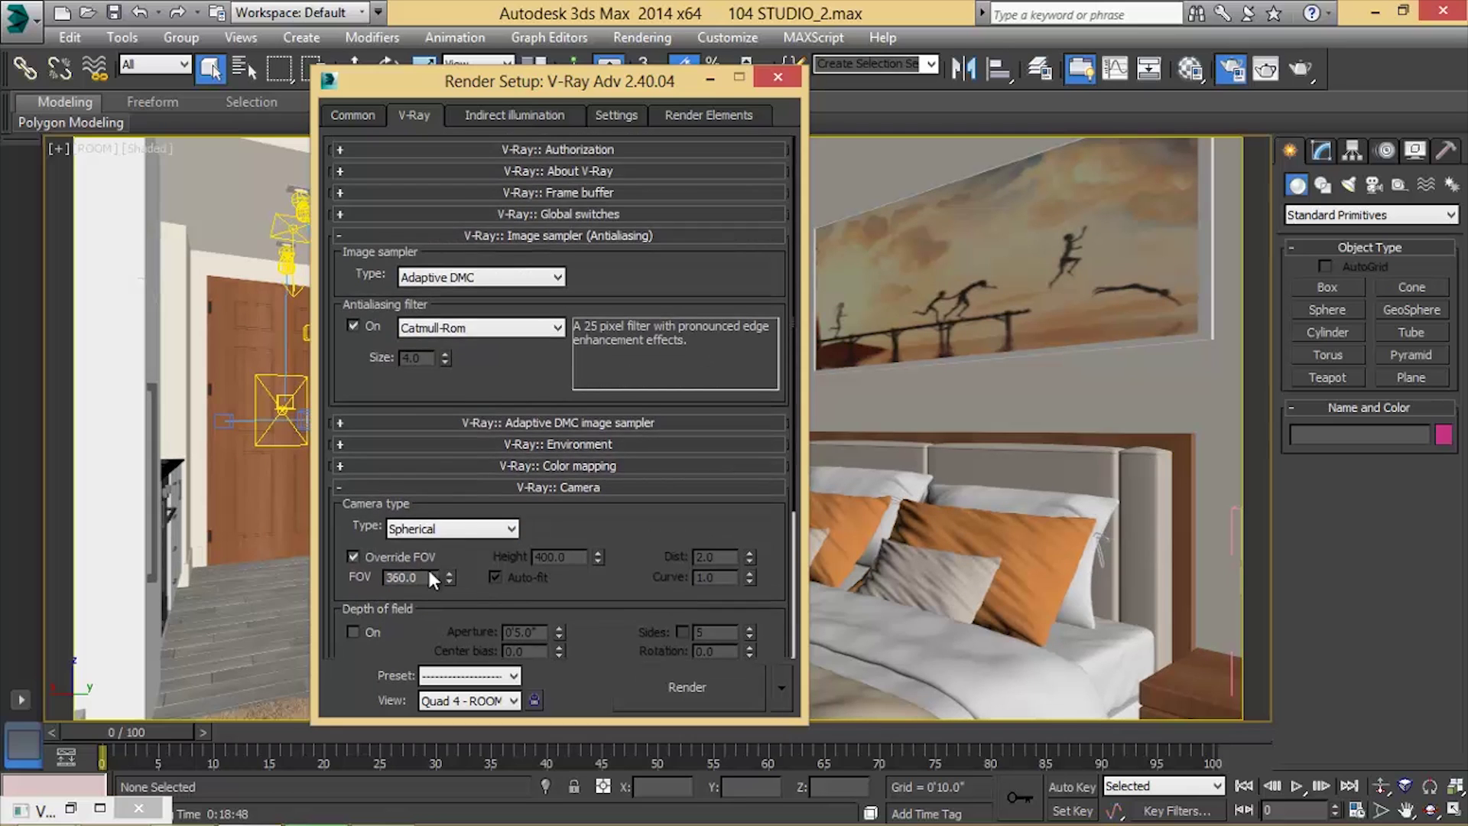
click(526, 425)
click(528, 502)
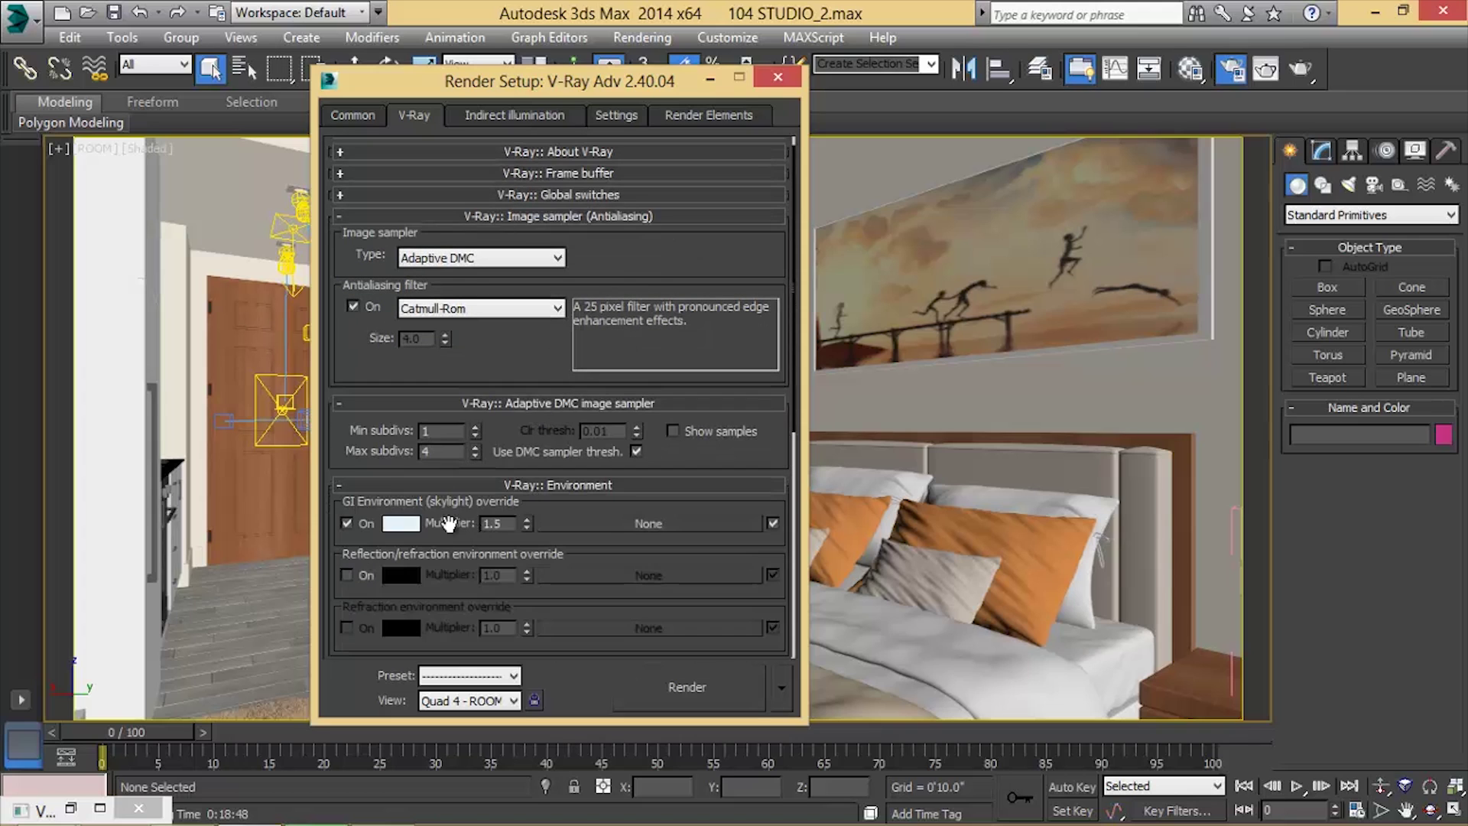
scroll(392, 413, down, 4)
click(490, 554)
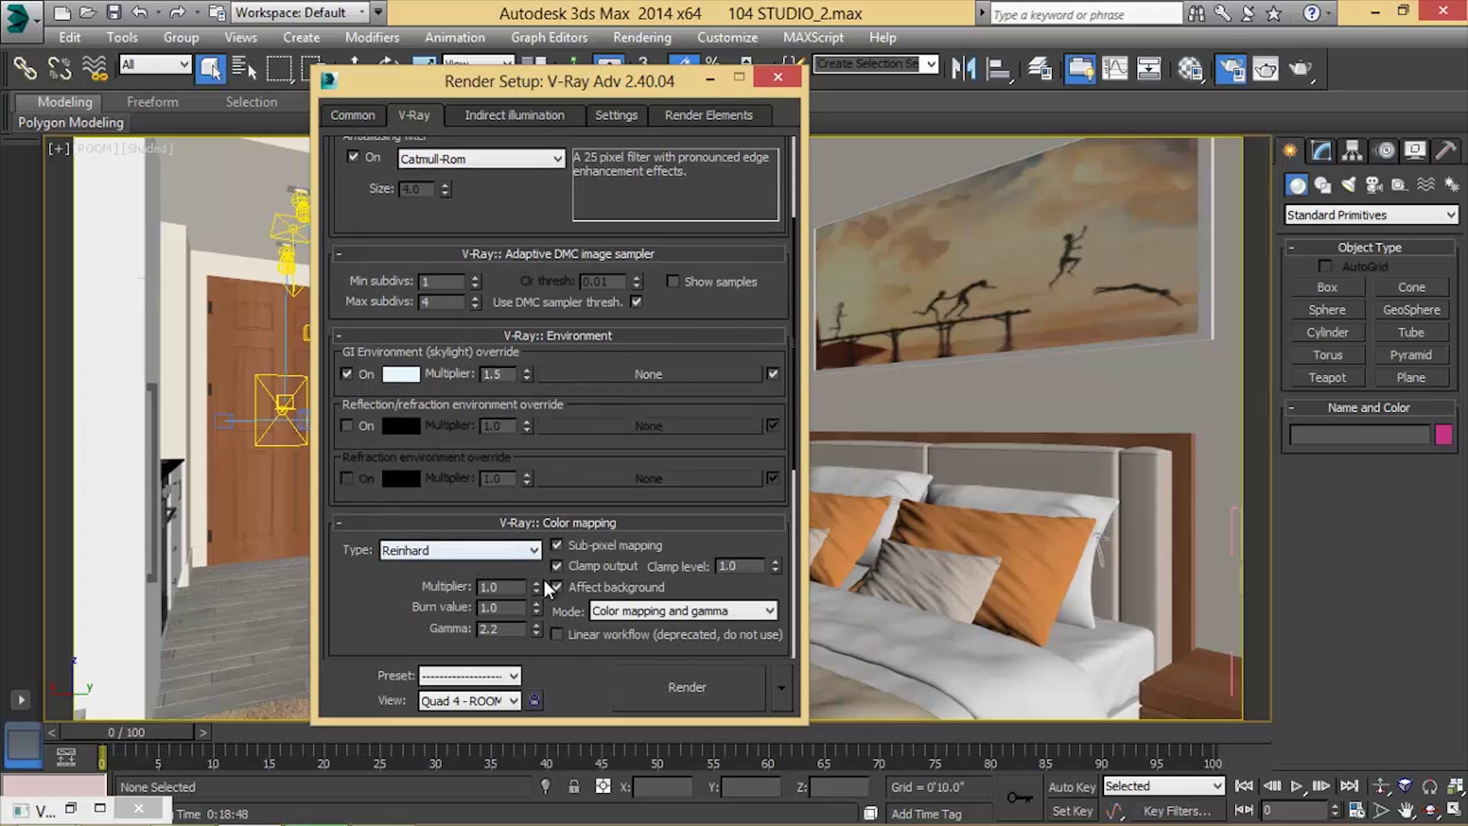
scroll(413, 604, down, 5)
click(550, 113)
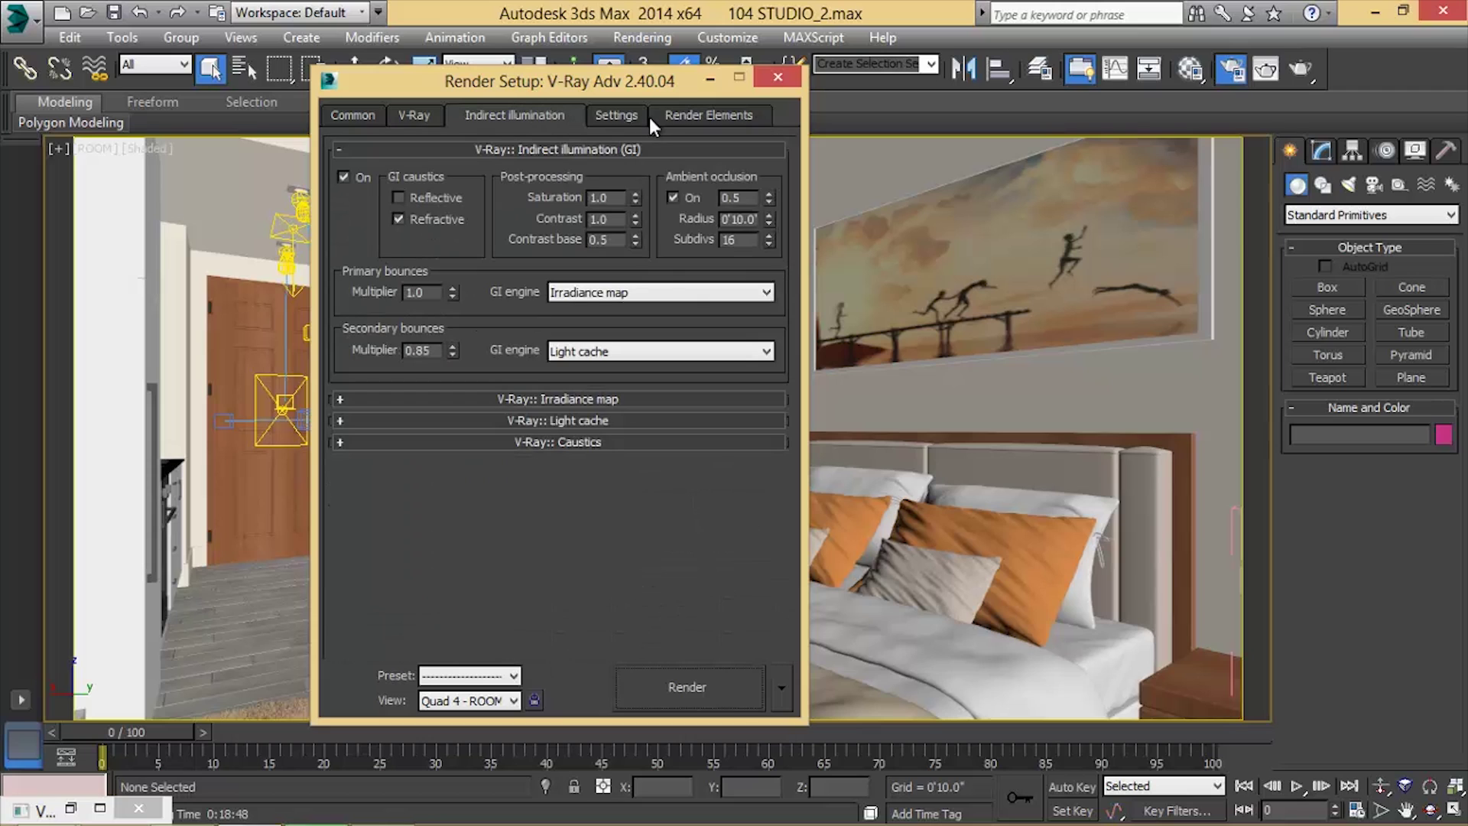
Step: Keep Light cache as the secondary GI engine and review the System and Common settings
click(588, 352)
click(566, 416)
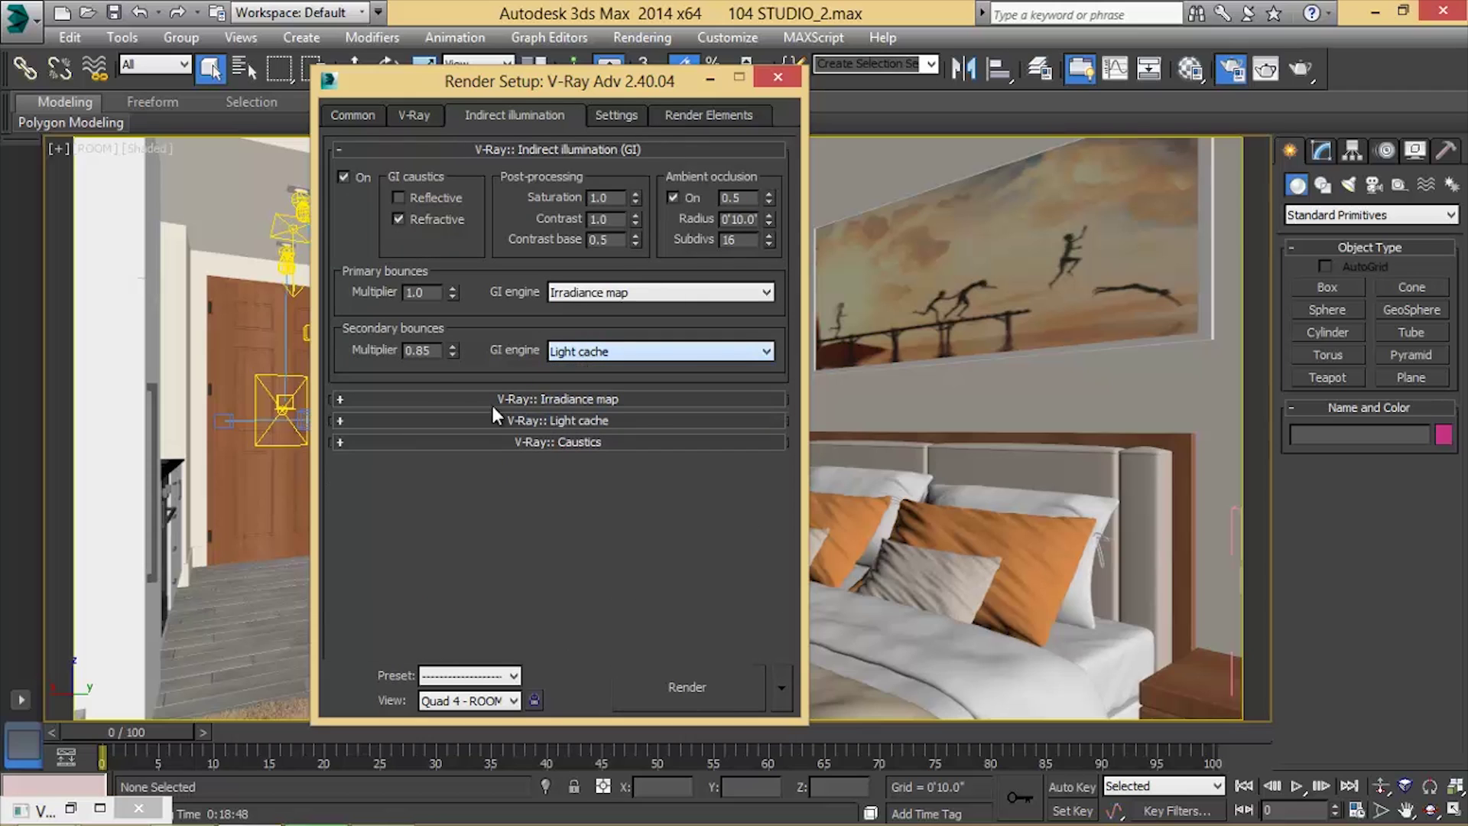
click(612, 115)
click(346, 114)
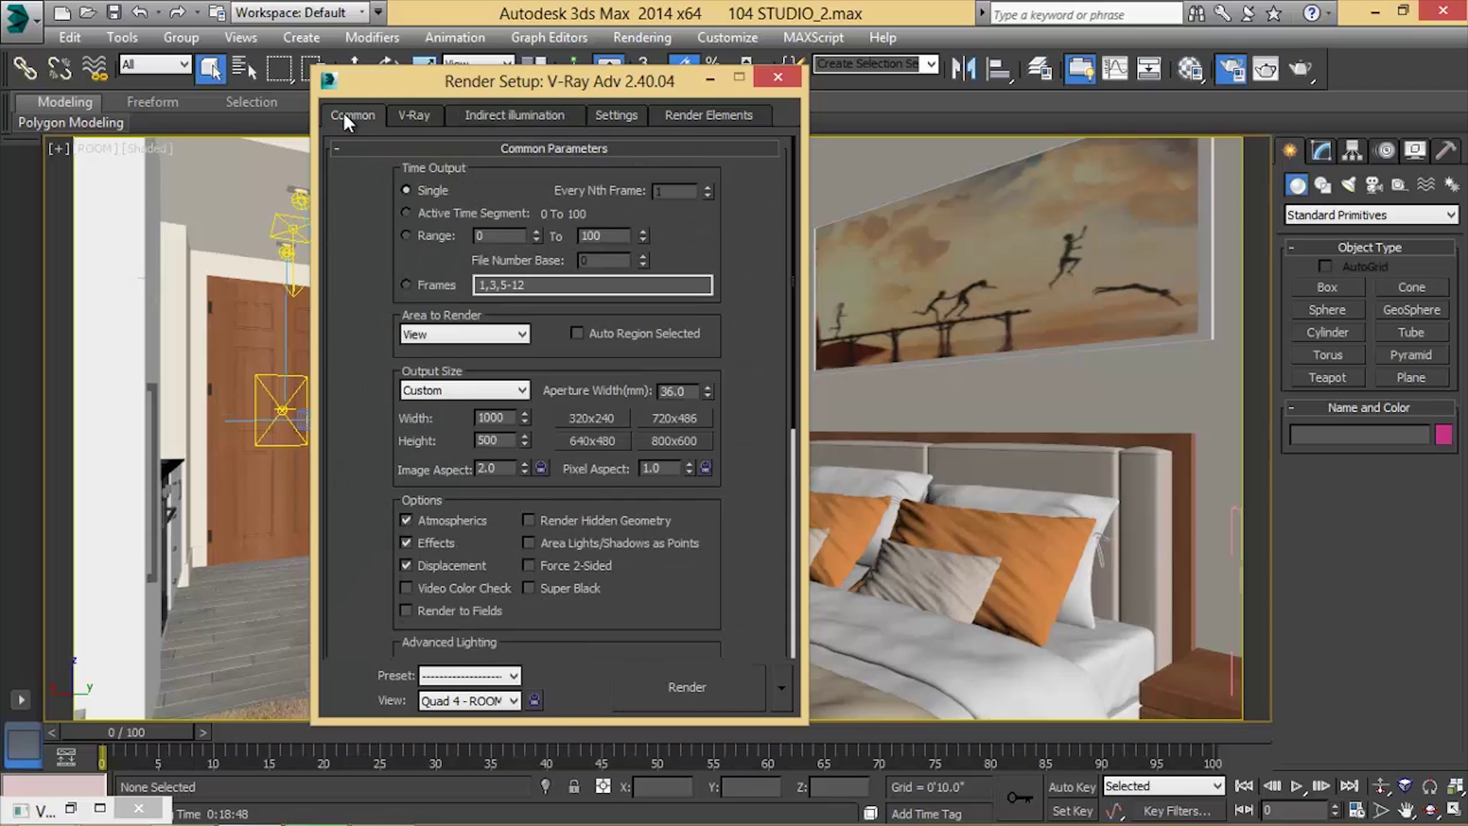
Step: Reopen Render Setup with F10, move it aside and render the 1000 × 500 panorama
click(777, 78)
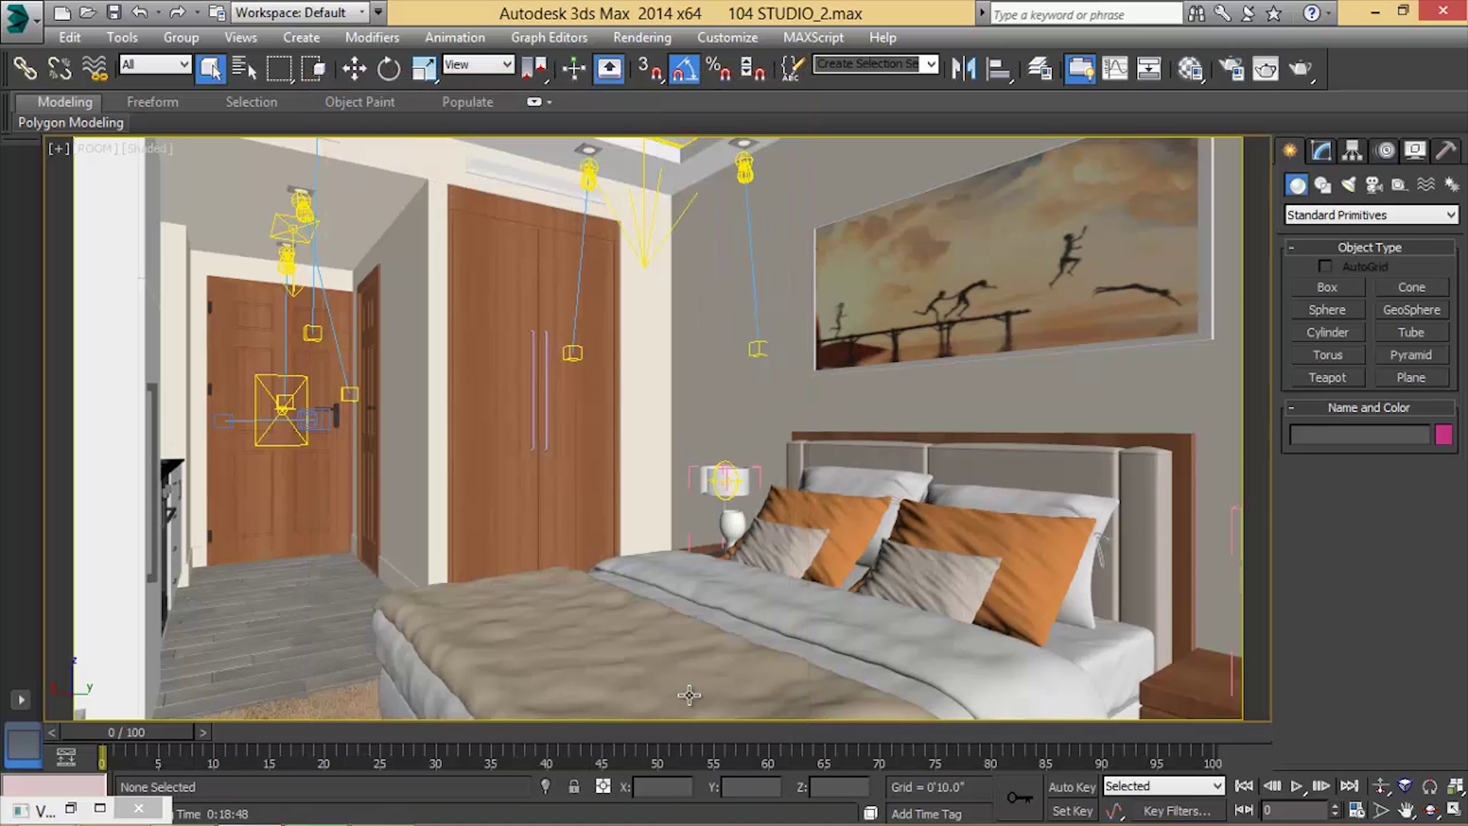
key(F10)
drag(696, 118, 285, 27)
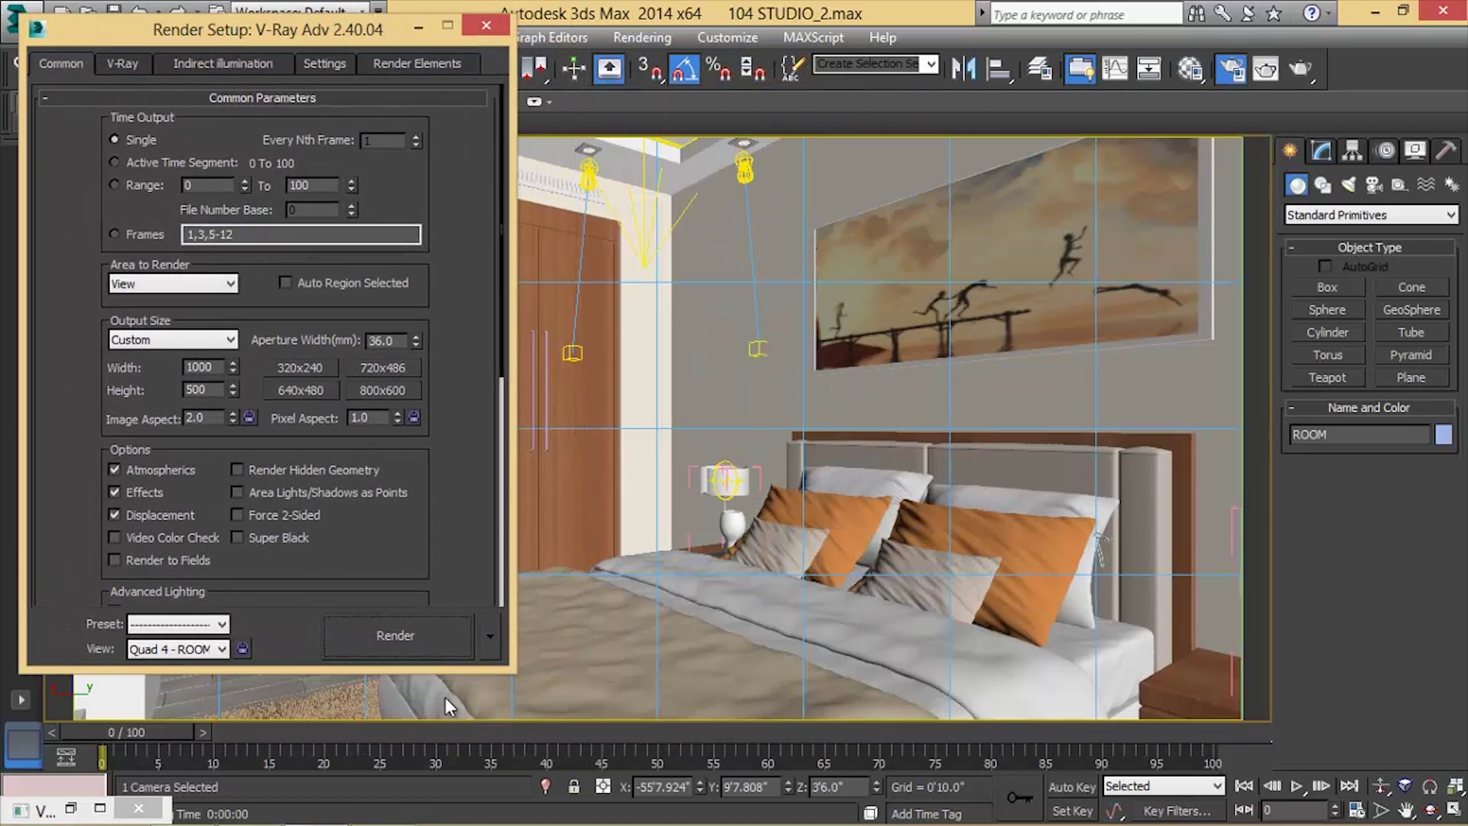
click(434, 639)
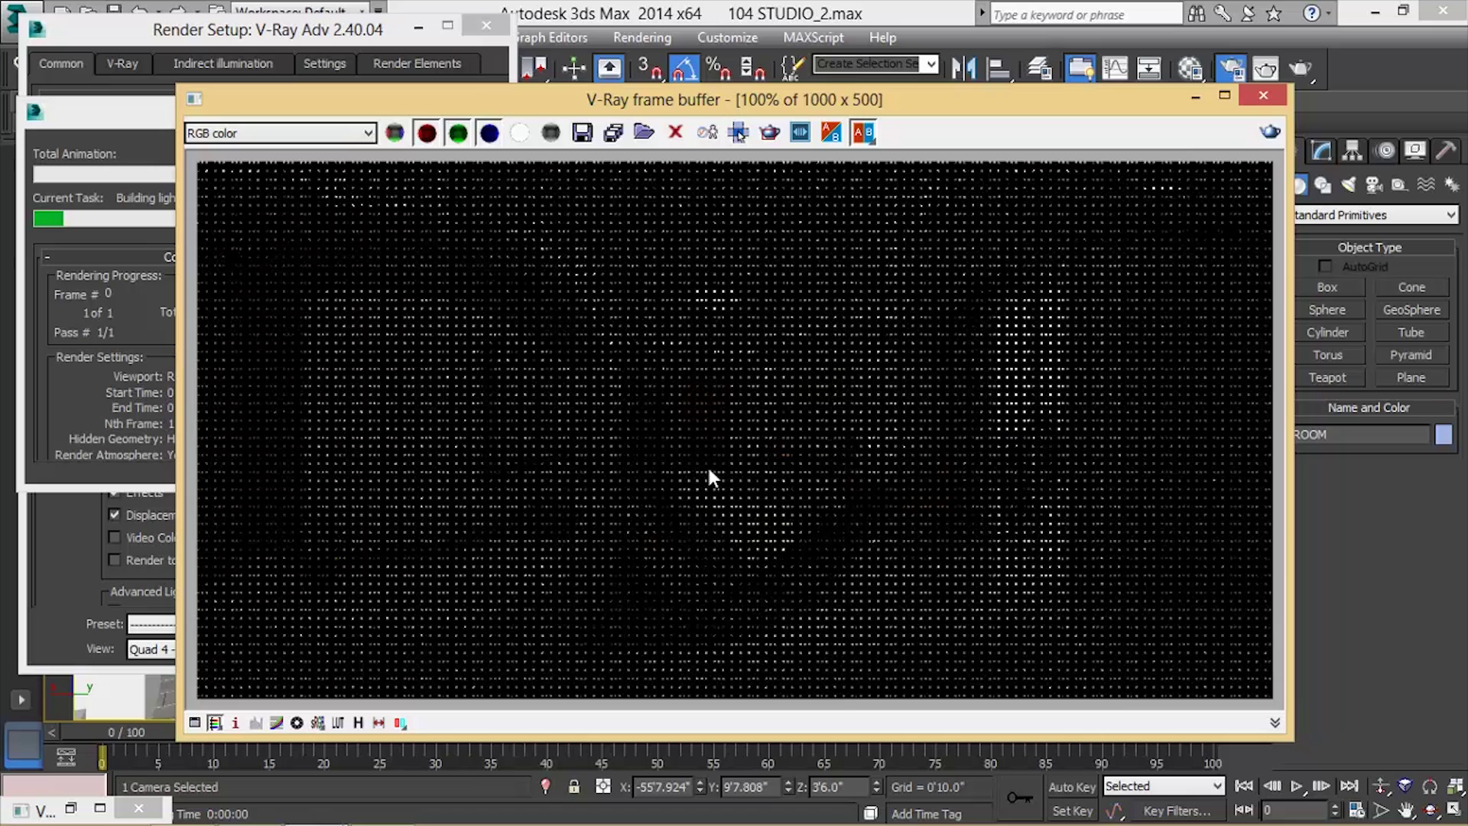
Step: Zoom and pan the V-Ray frame buffer while rendering, then open the finished bedroom panorama image
scroll(708, 465, down, 1)
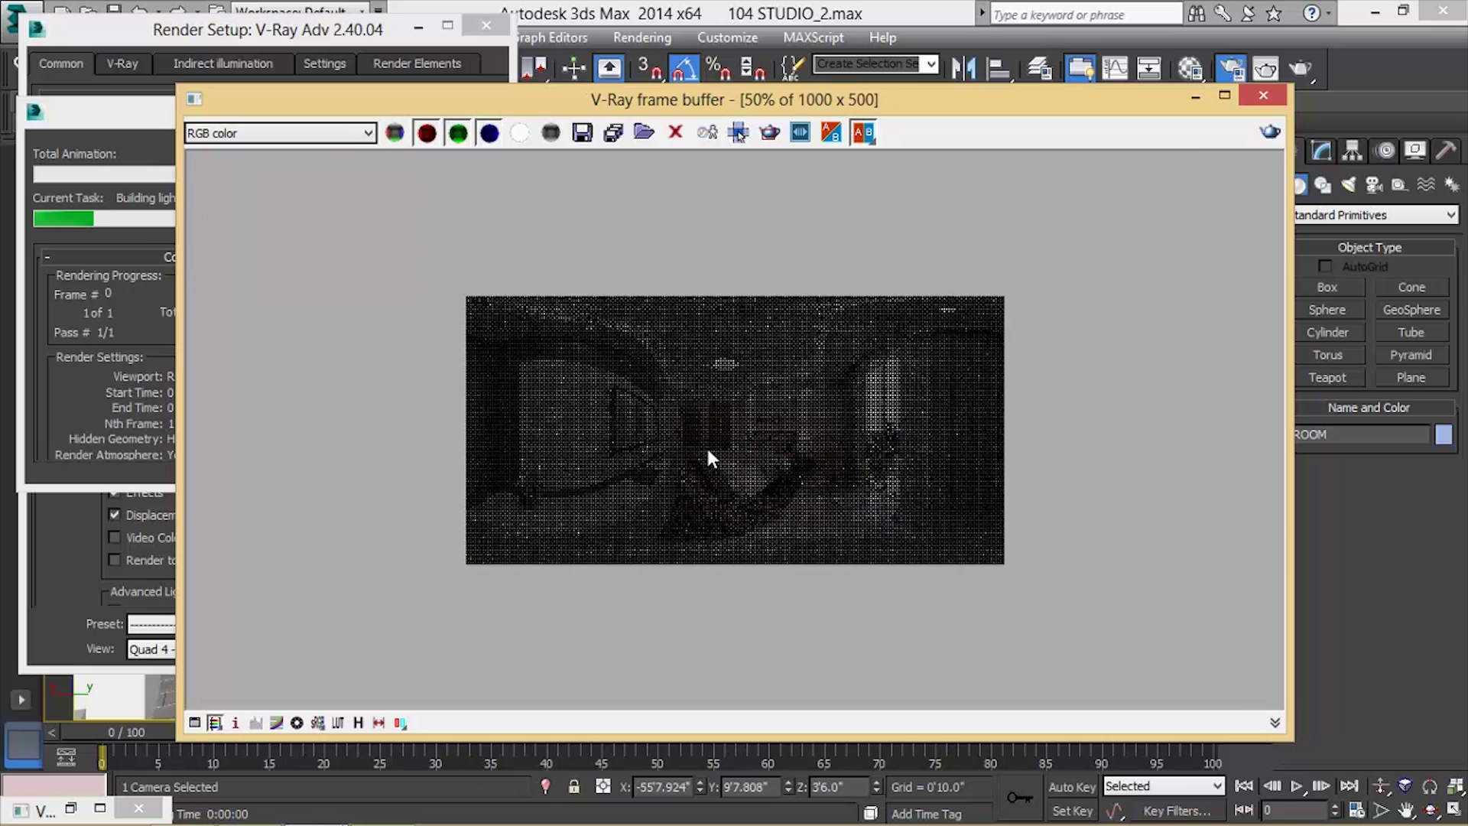
scroll(715, 448, up, 1)
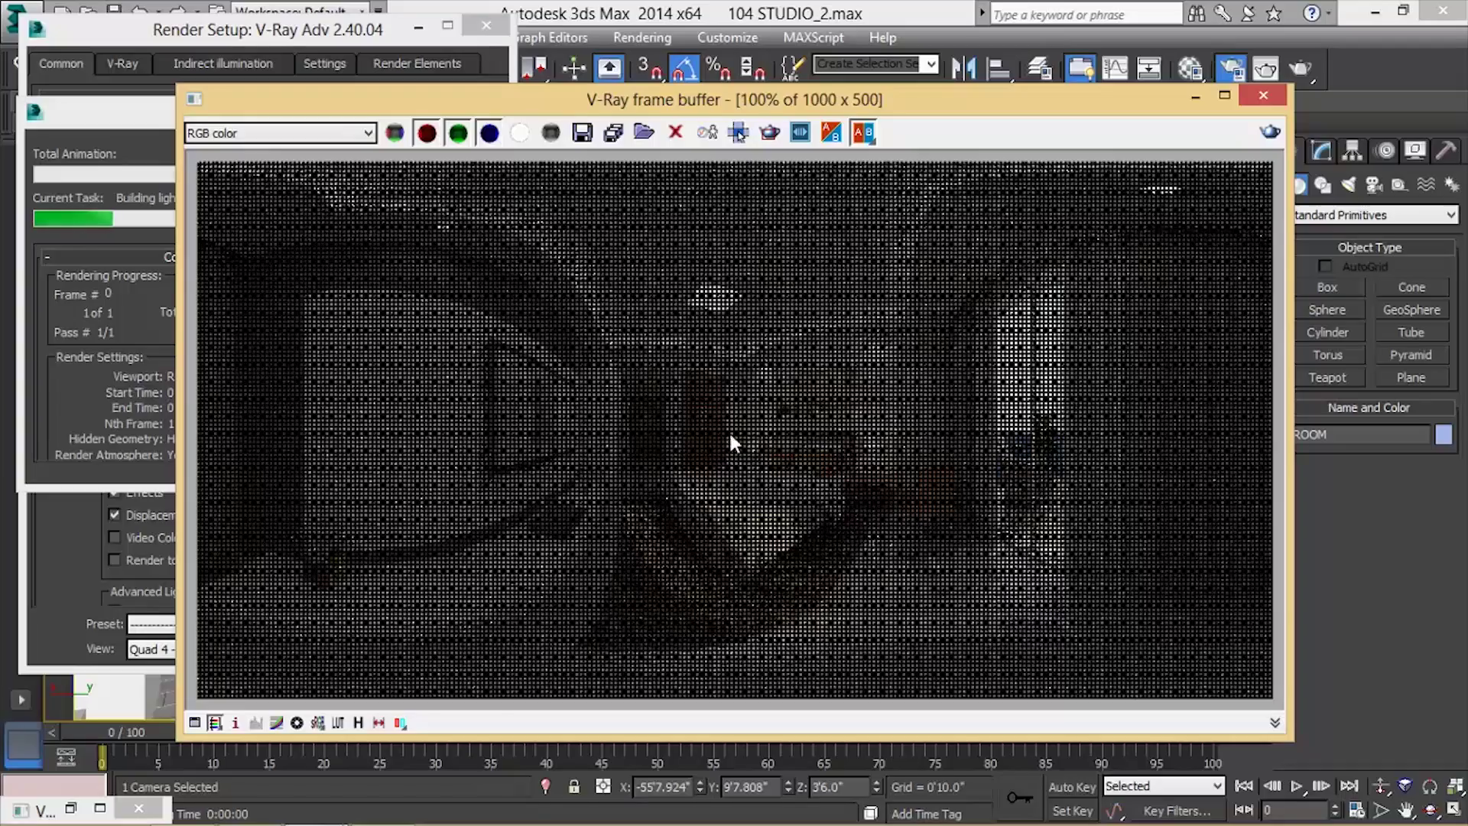
scroll(808, 357, up, 1)
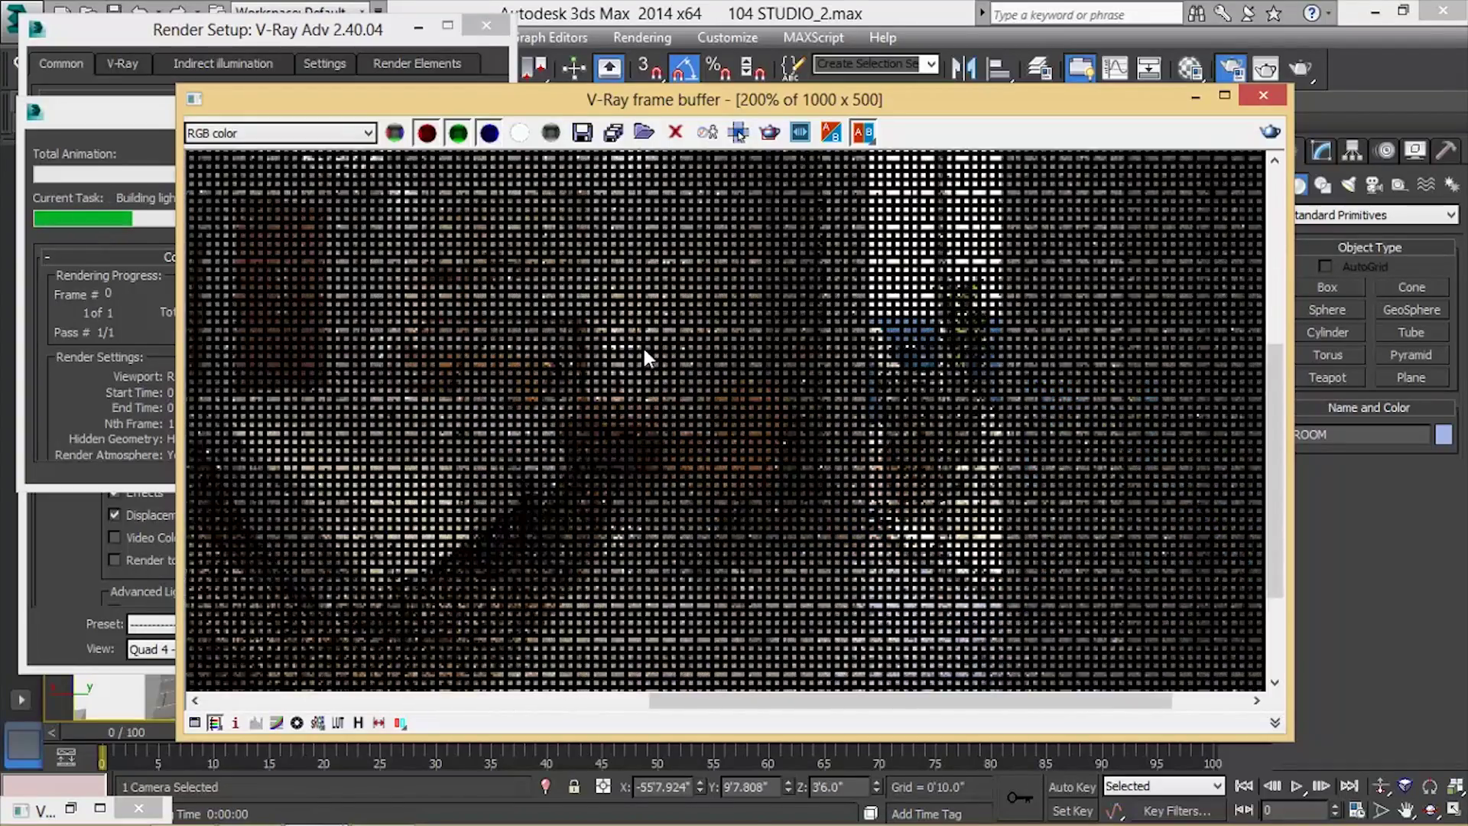
mouse_move(642, 346)
middle_down()
mouse_move(779, 487)
mouse_move(655, 366)
middle_up()
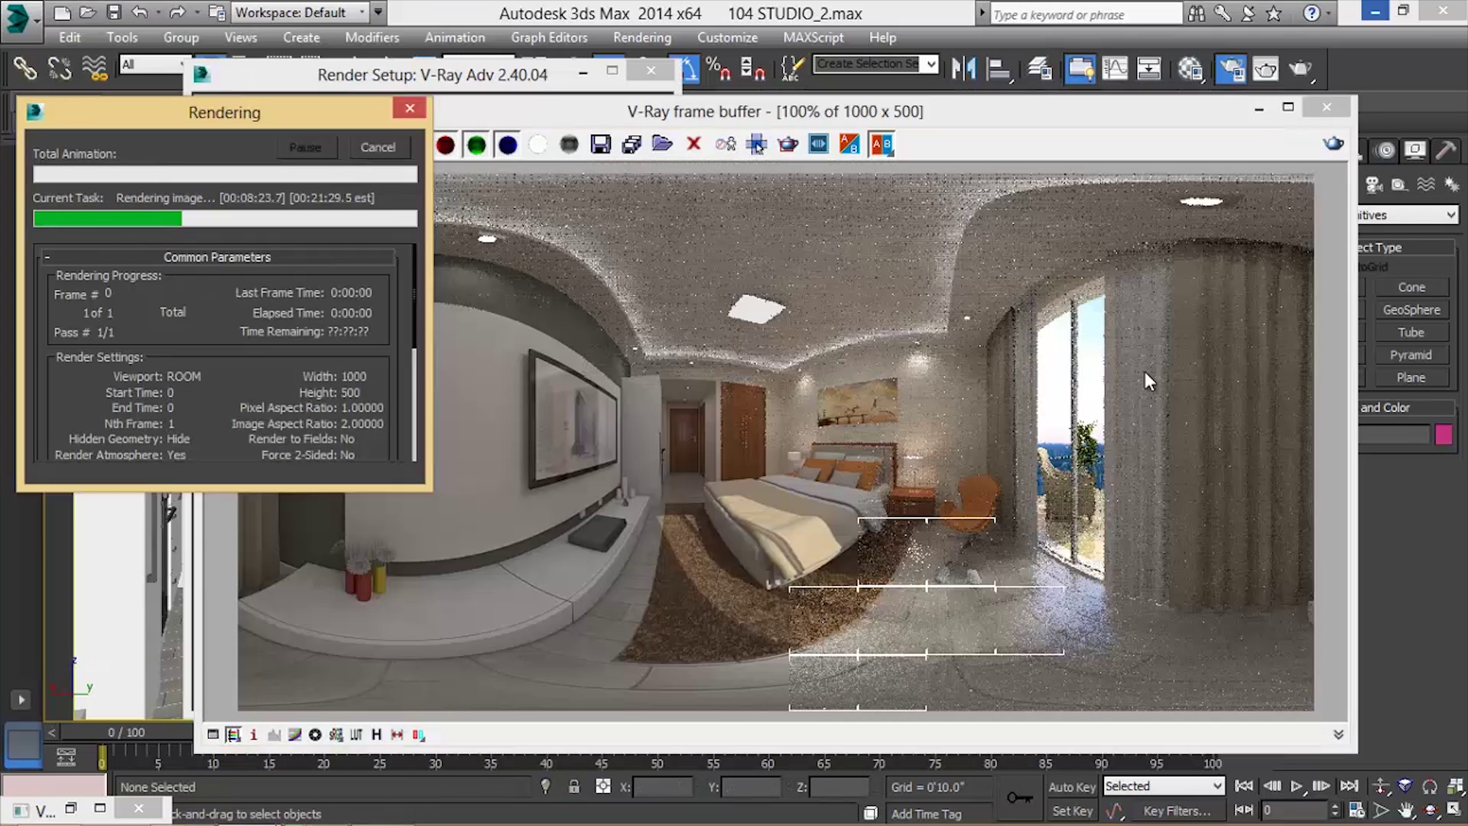
click(1145, 370)
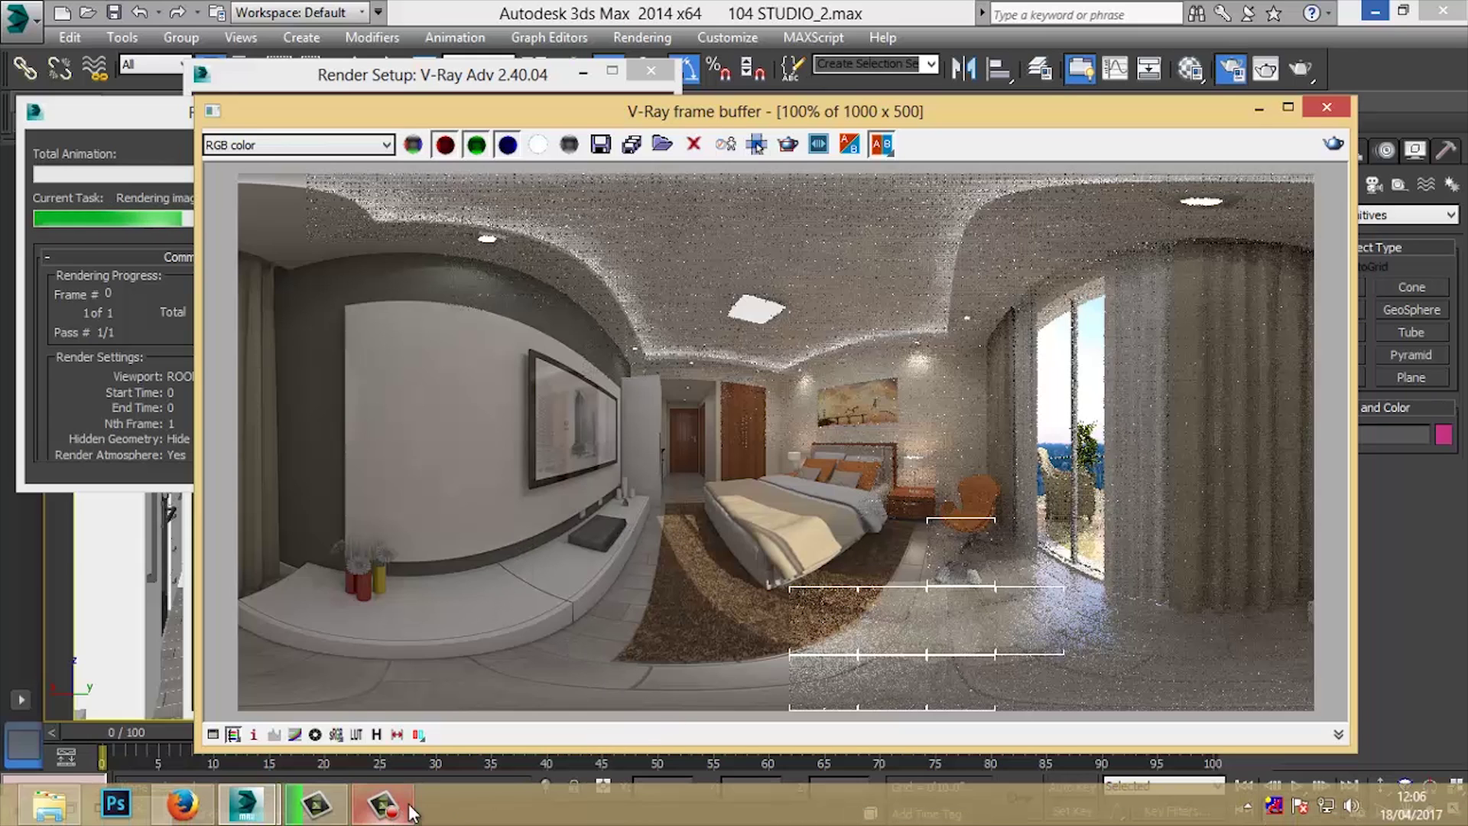
click(382, 812)
click(1363, 742)
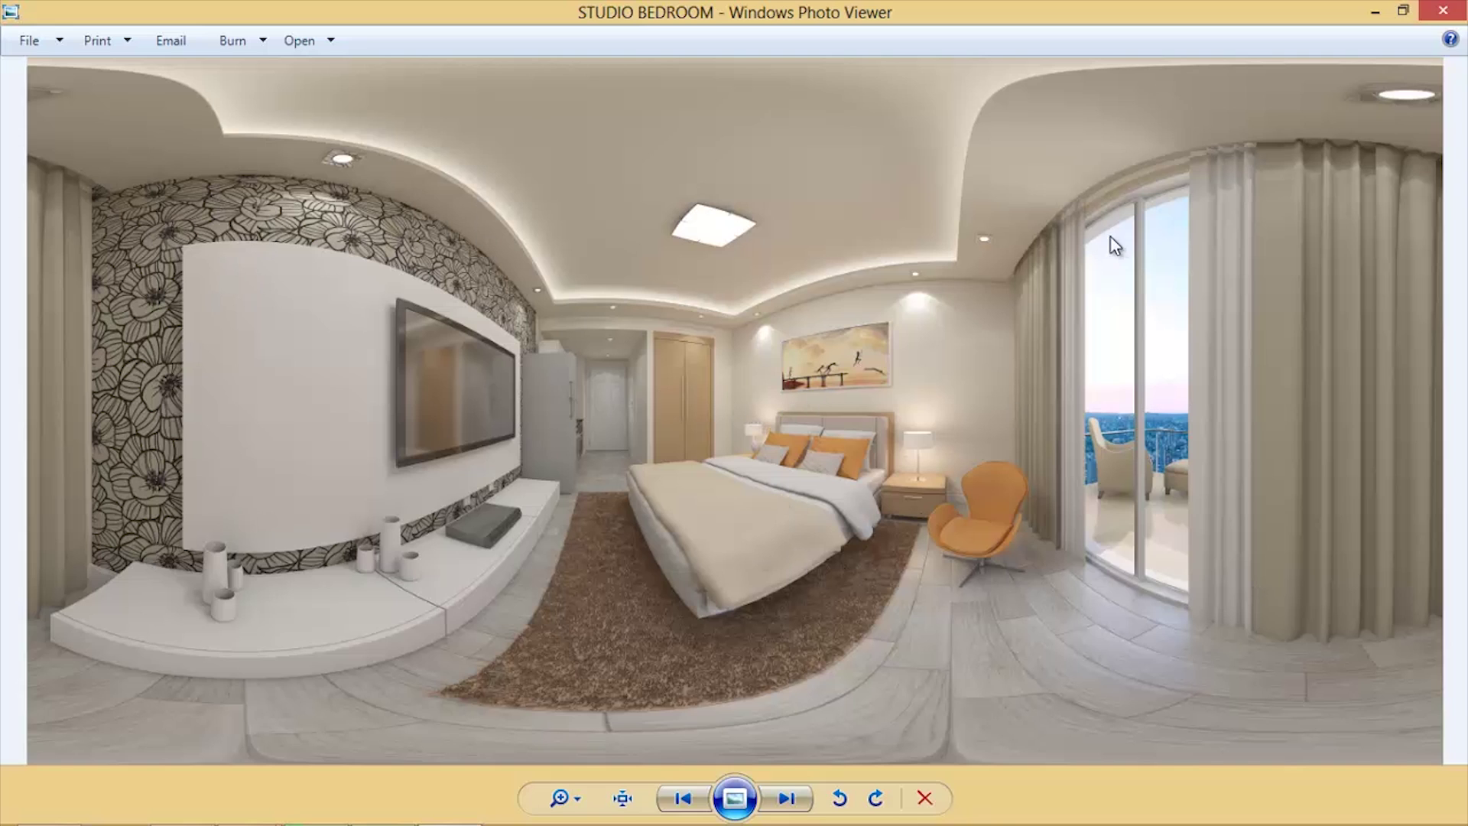
Step: Zoom into the STUDIO BEDROOM panorama in Photo Viewer, then switch to the virtual tour
scroll(842, 468, up, 1)
scroll(842, 468, up, 1)
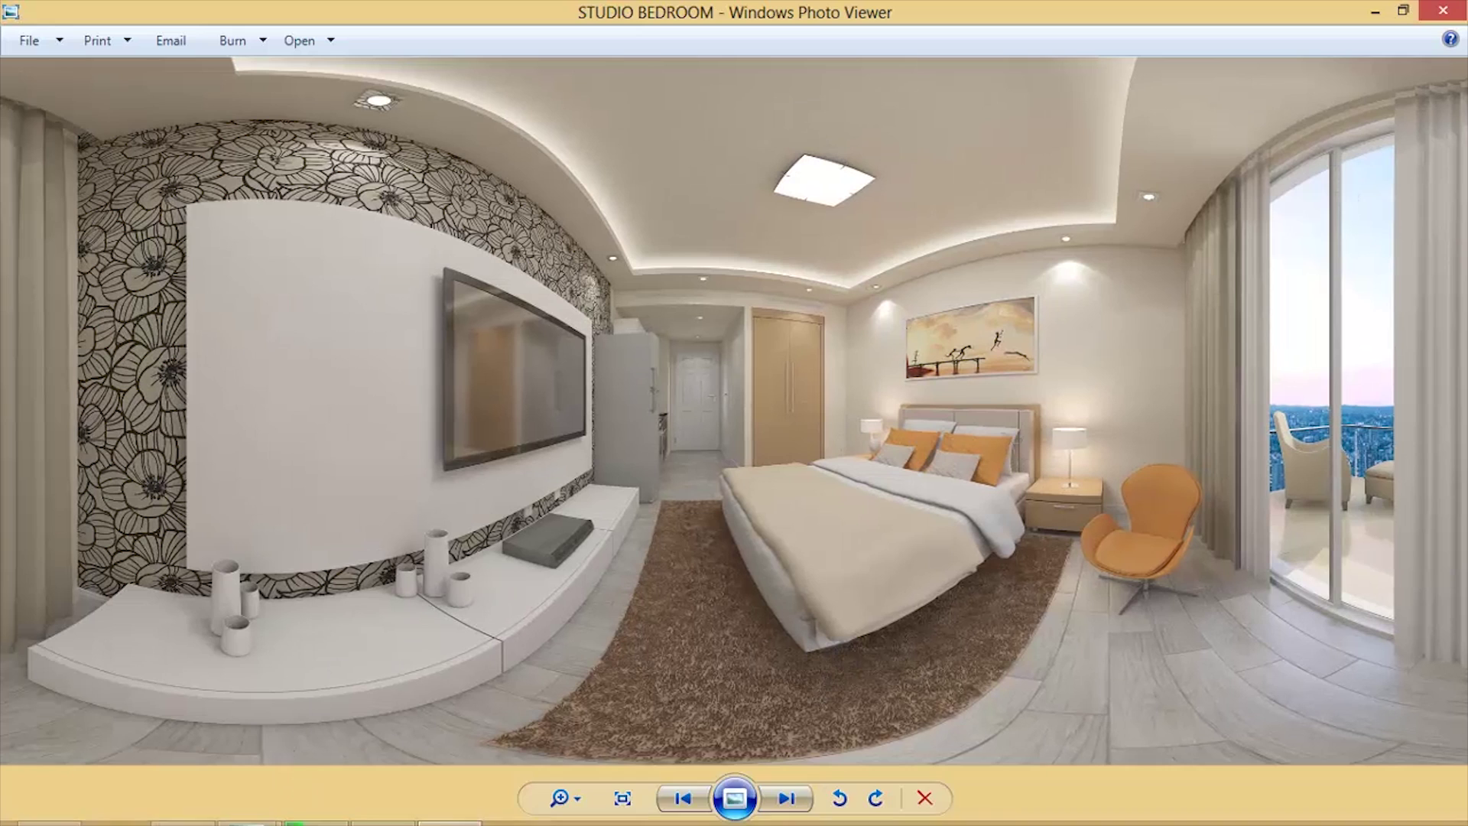
click(398, 812)
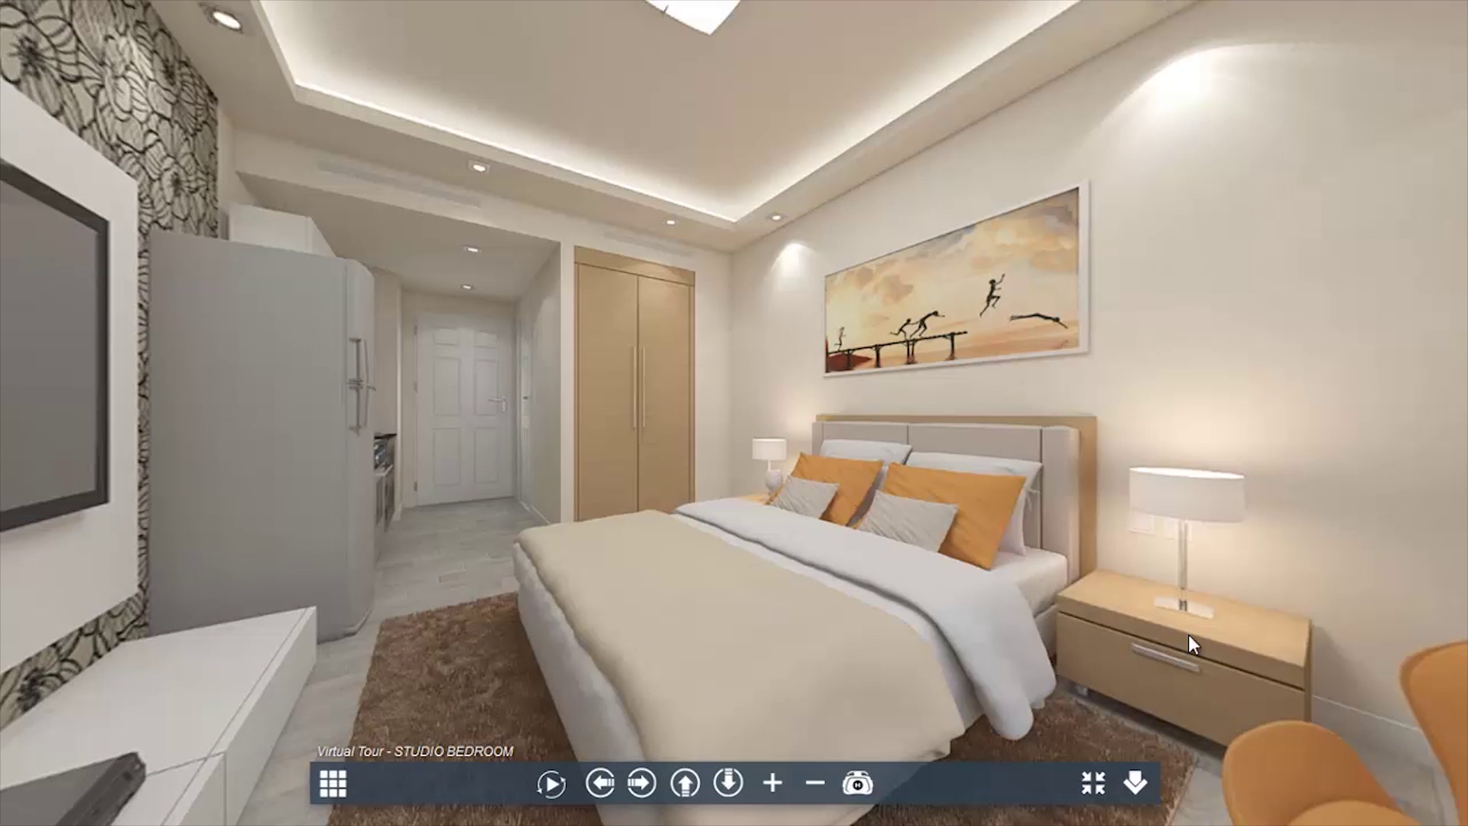
Step: Look around the tour from the bed wall to the balcony window, then type 'Thank you for watching' in Notepad
mouse_move(1199, 557)
mouse_down()
mouse_move(871, 568)
mouse_move(812, 414)
mouse_up()
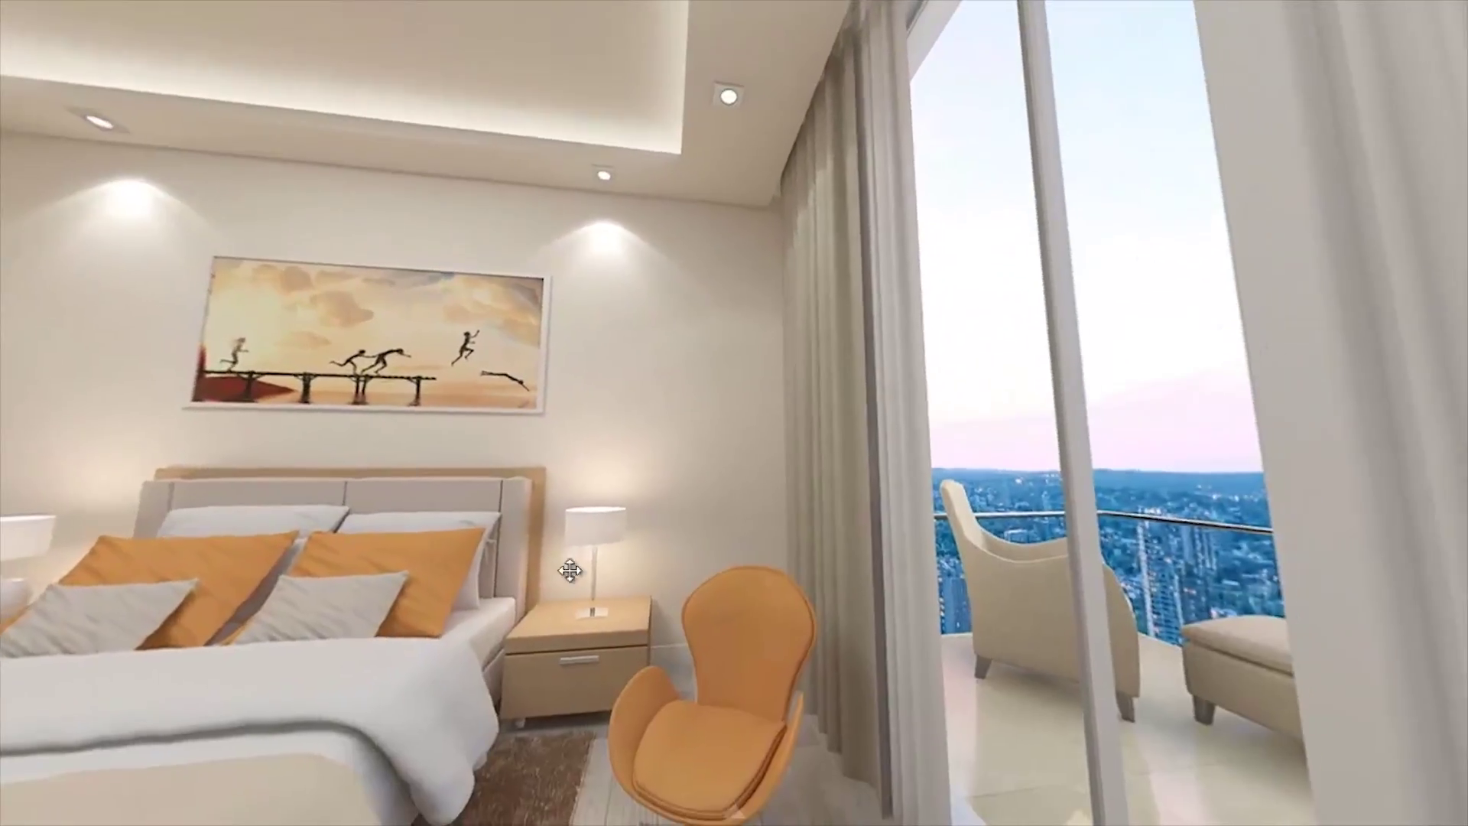
mouse_move(811, 414)
mouse_down()
mouse_move(1031, 581)
mouse_move(940, 512)
mouse_move(816, 475)
mouse_move(829, 554)
mouse_move(869, 475)
mouse_move(891, 595)
mouse_move(869, 643)
mouse_move(721, 714)
mouse_move(842, 704)
mouse_move(939, 751)
mouse_move(951, 714)
mouse_move(718, 685)
mouse_move(647, 591)
mouse_move(686, 668)
mouse_move(786, 636)
mouse_move(676, 388)
mouse_move(706, 557)
mouse_move(790, 623)
mouse_move(639, 613)
mouse_move(668, 439)
mouse_move(682, 512)
mouse_move(738, 477)
mouse_move(753, 508)
mouse_move(688, 497)
mouse_move(834, 477)
mouse_move(787, 510)
mouse_move(670, 529)
mouse_move(775, 487)
mouse_move(803, 548)
mouse_move(727, 583)
mouse_move(758, 553)
mouse_move(682, 608)
mouse_move(961, 549)
mouse_up()
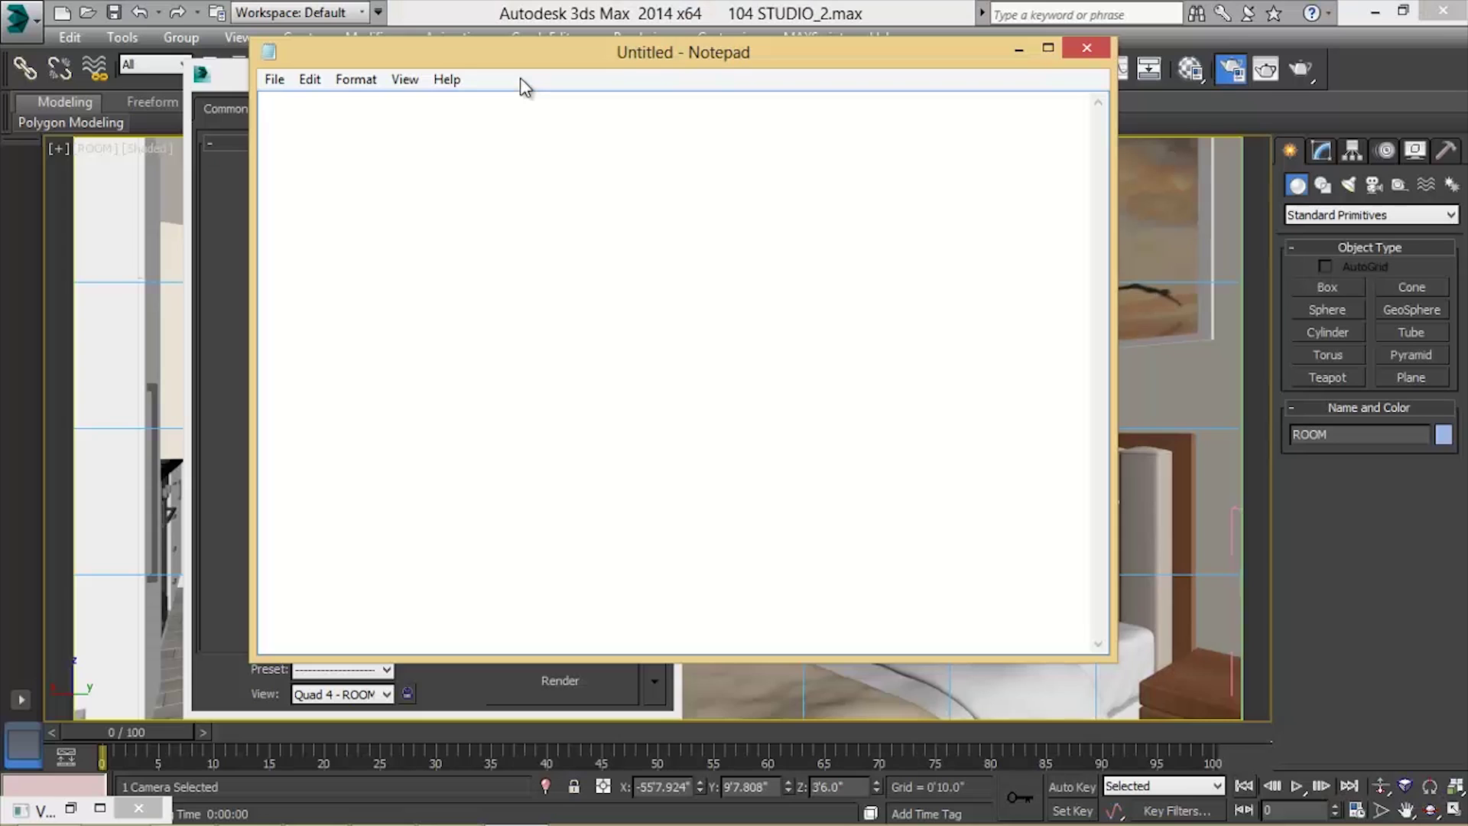
text(Thank you for watching )
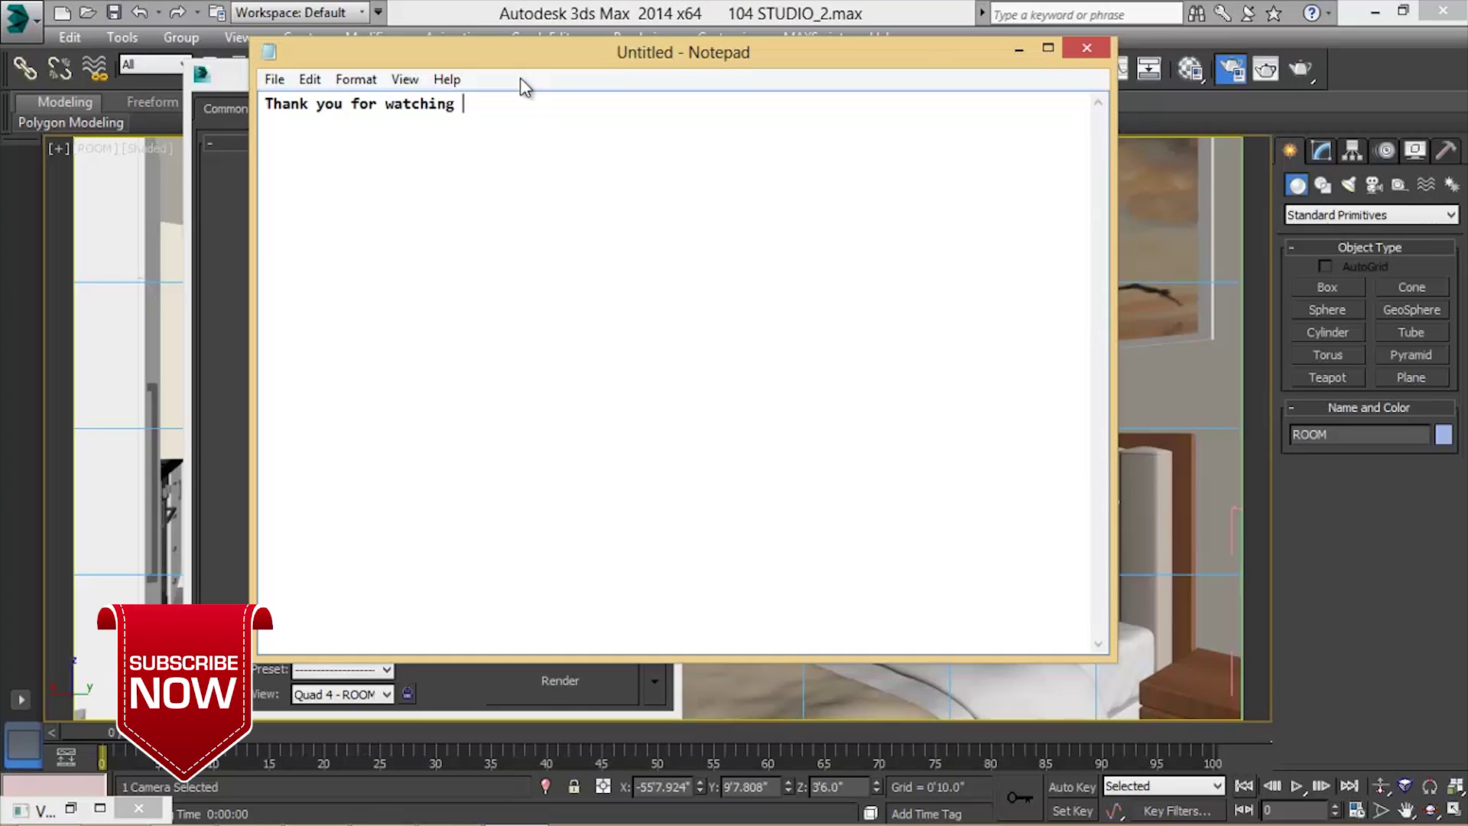
text(UST COMMENT AND SUBSCRIBE)
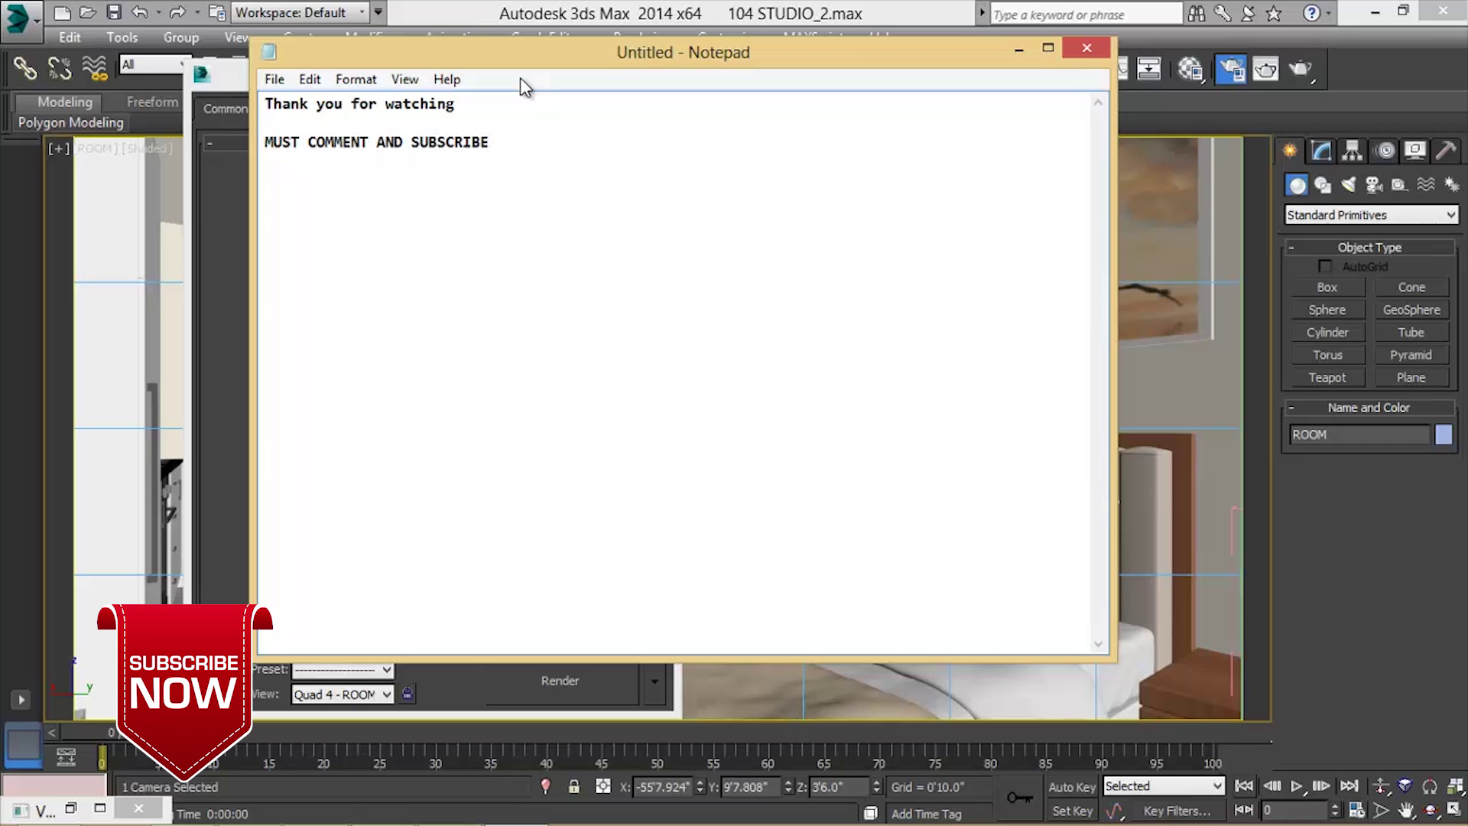
Step: Bring the web browser to the front from the taskbar
mouse_move(184, 821)
click(183, 804)
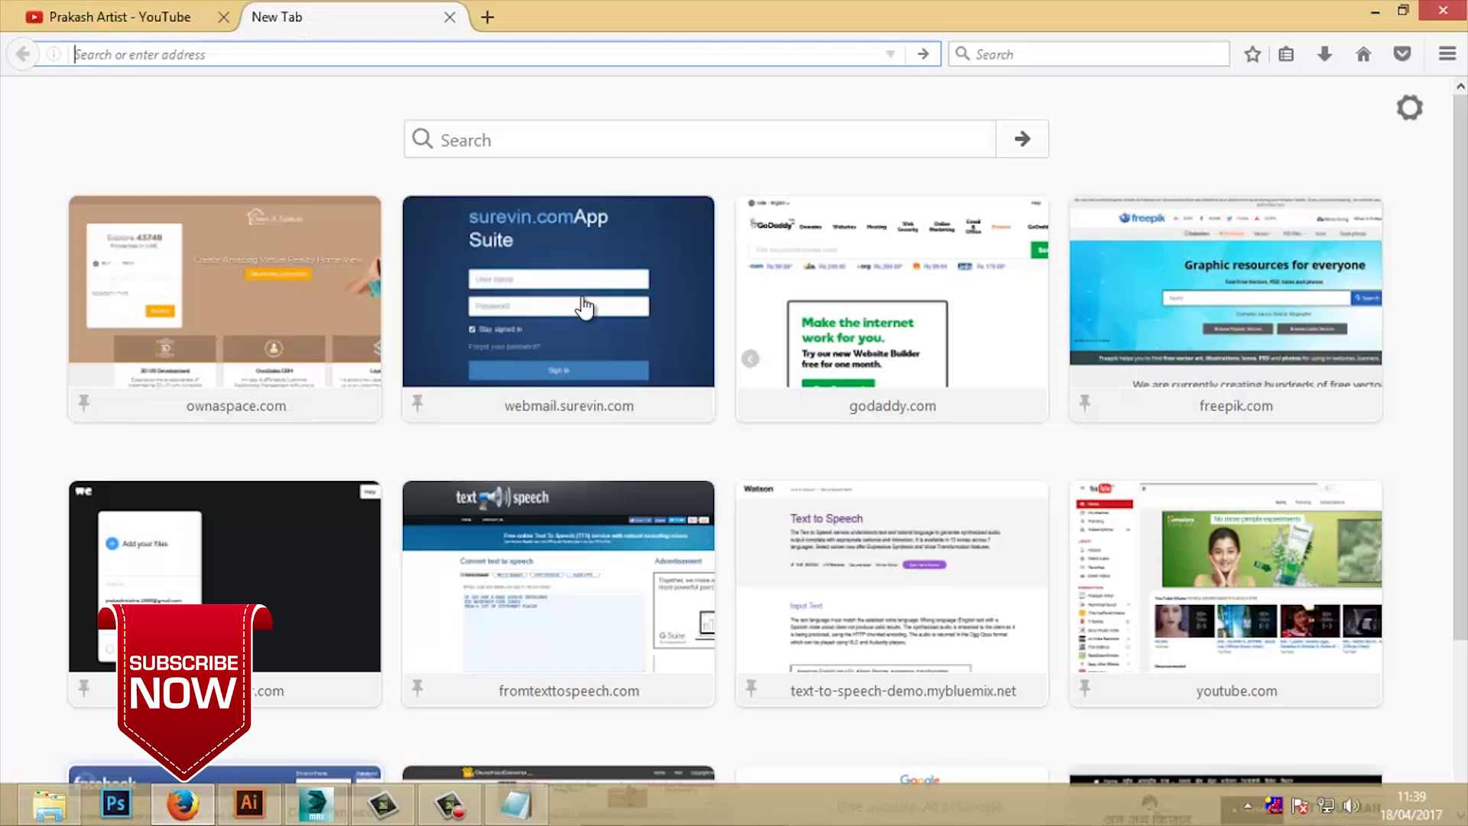
Step: Browse the YouTube channel tab's playlists and uploads, then return to the Notepad closing note
click(76, 17)
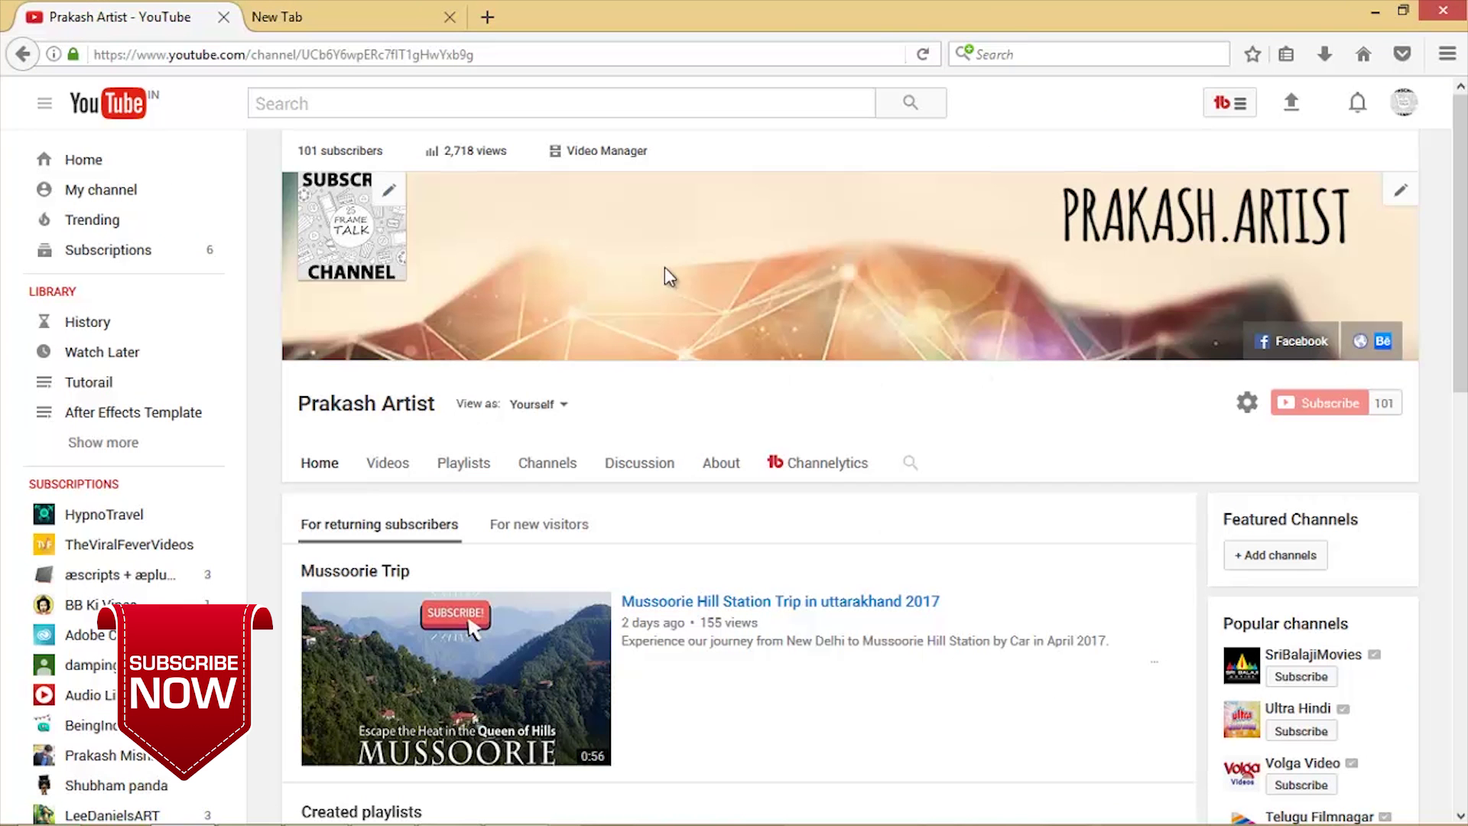
scroll(1048, 288, down, 3)
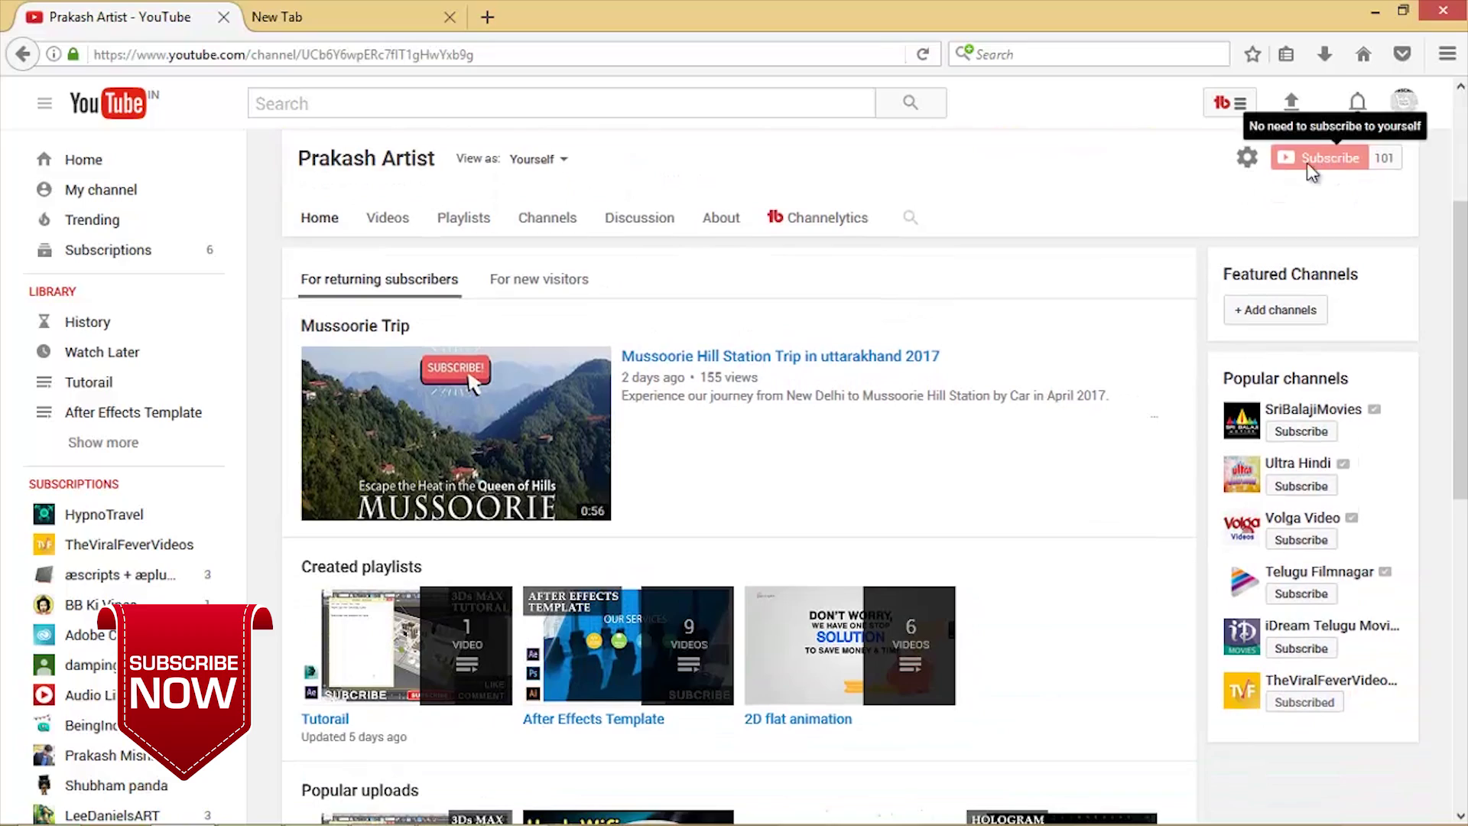
scroll(1124, 239, down, 2)
scroll(1101, 288, down, 2)
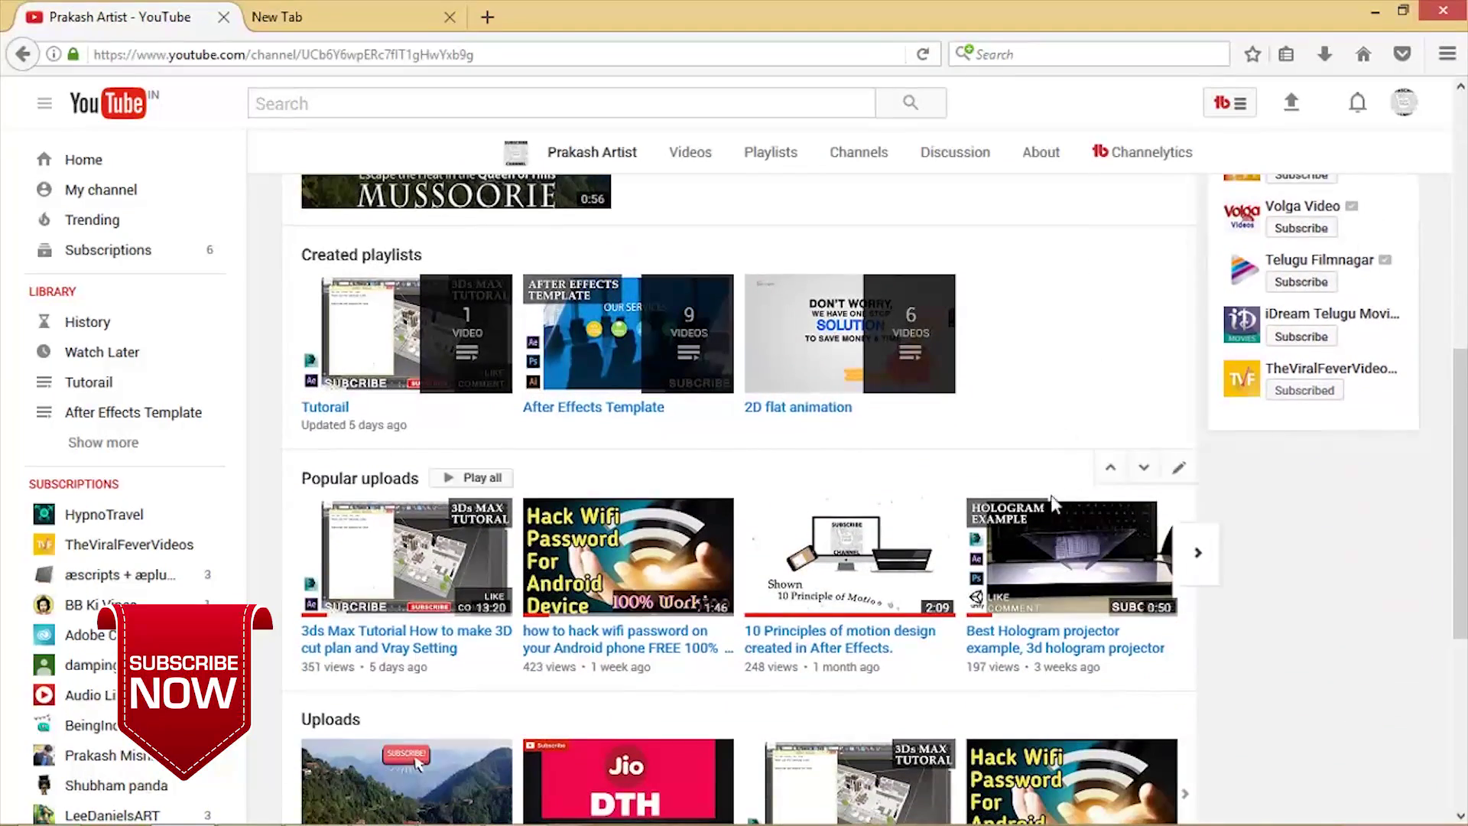
scroll(1065, 430, down, 2)
scroll(864, 468, down, 3)
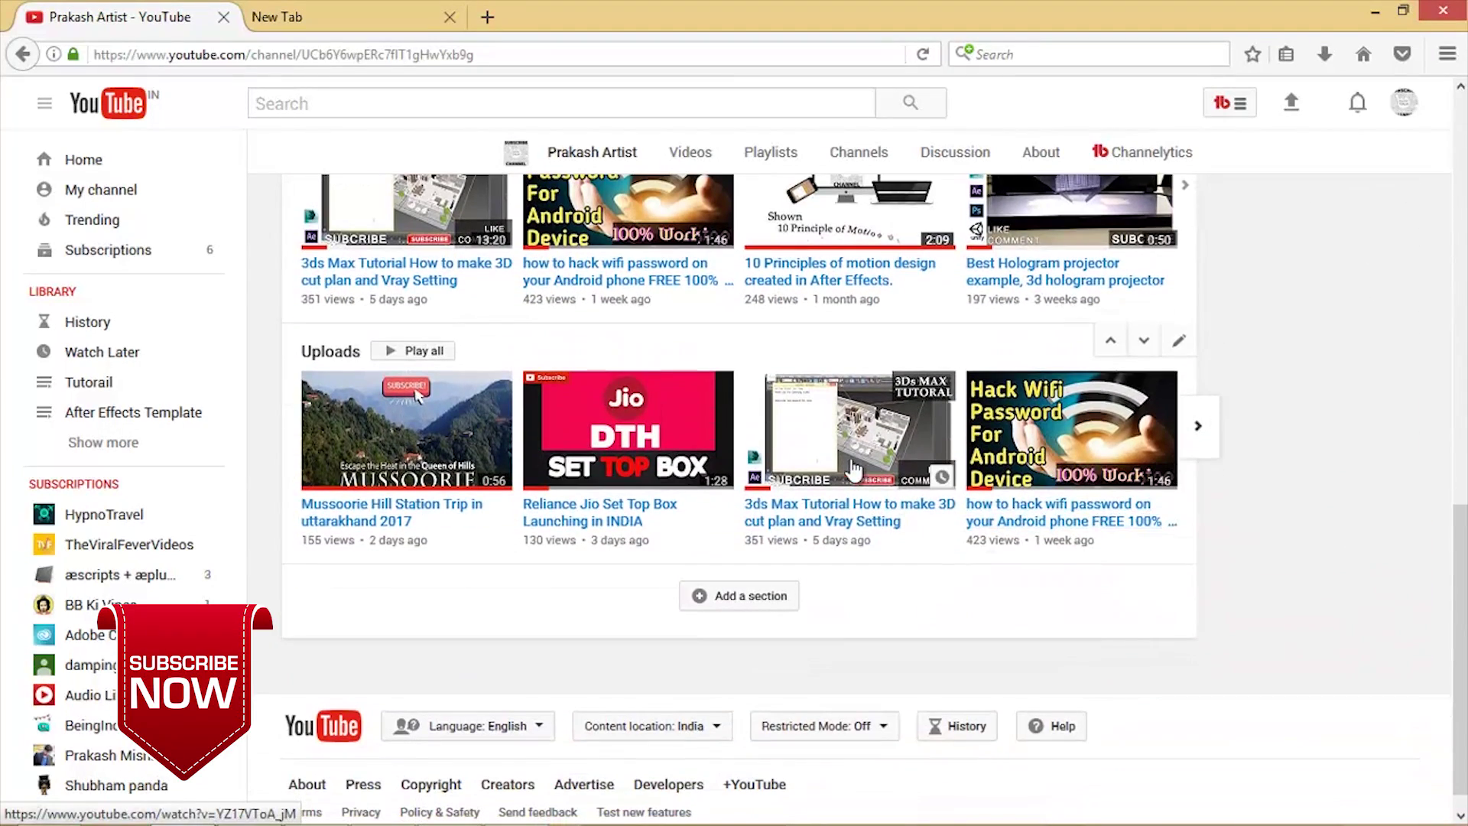
scroll(900, 478, up, 4)
scroll(900, 478, up, 5)
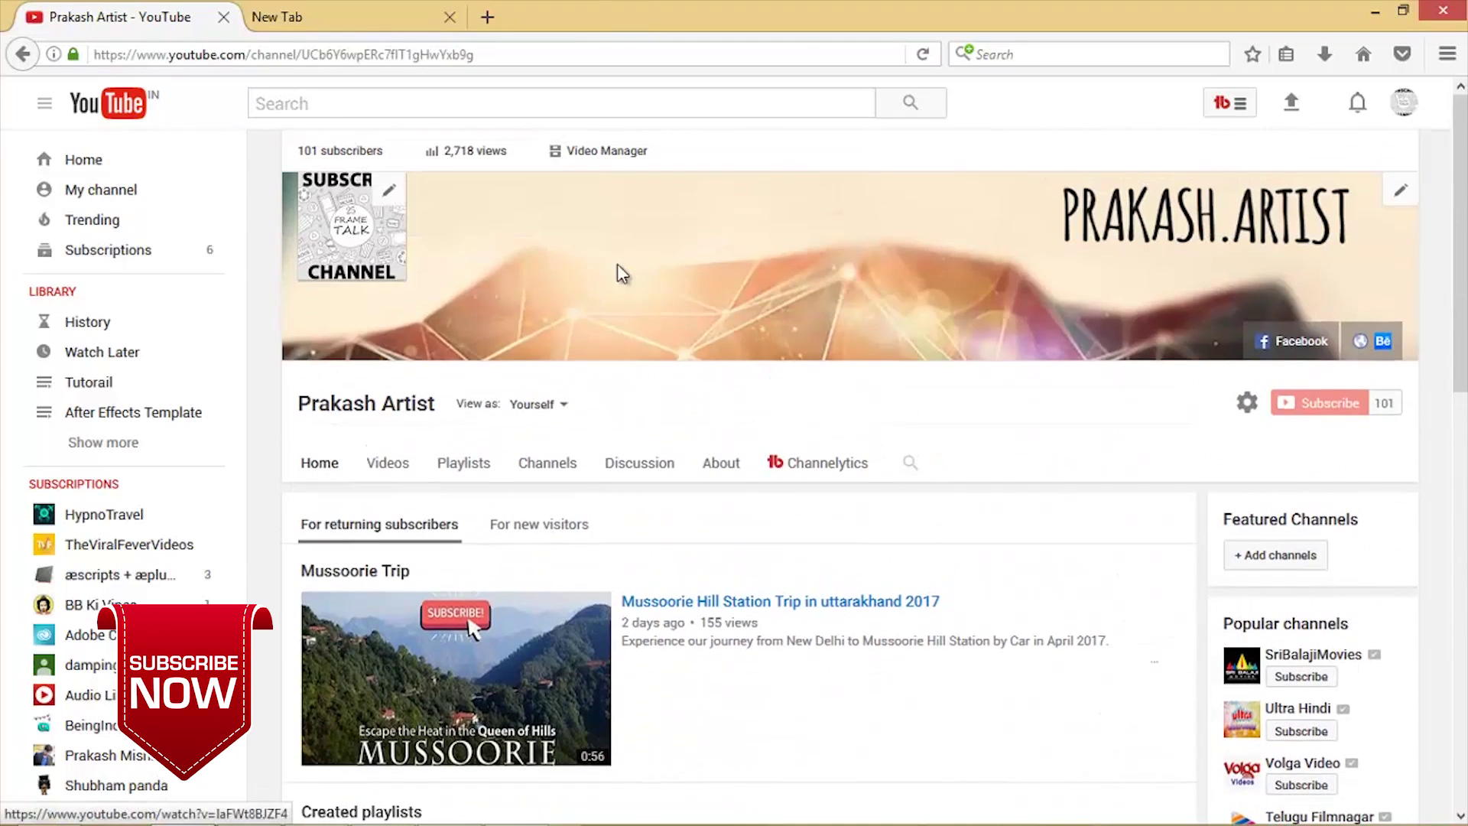
key(alt+Tab)
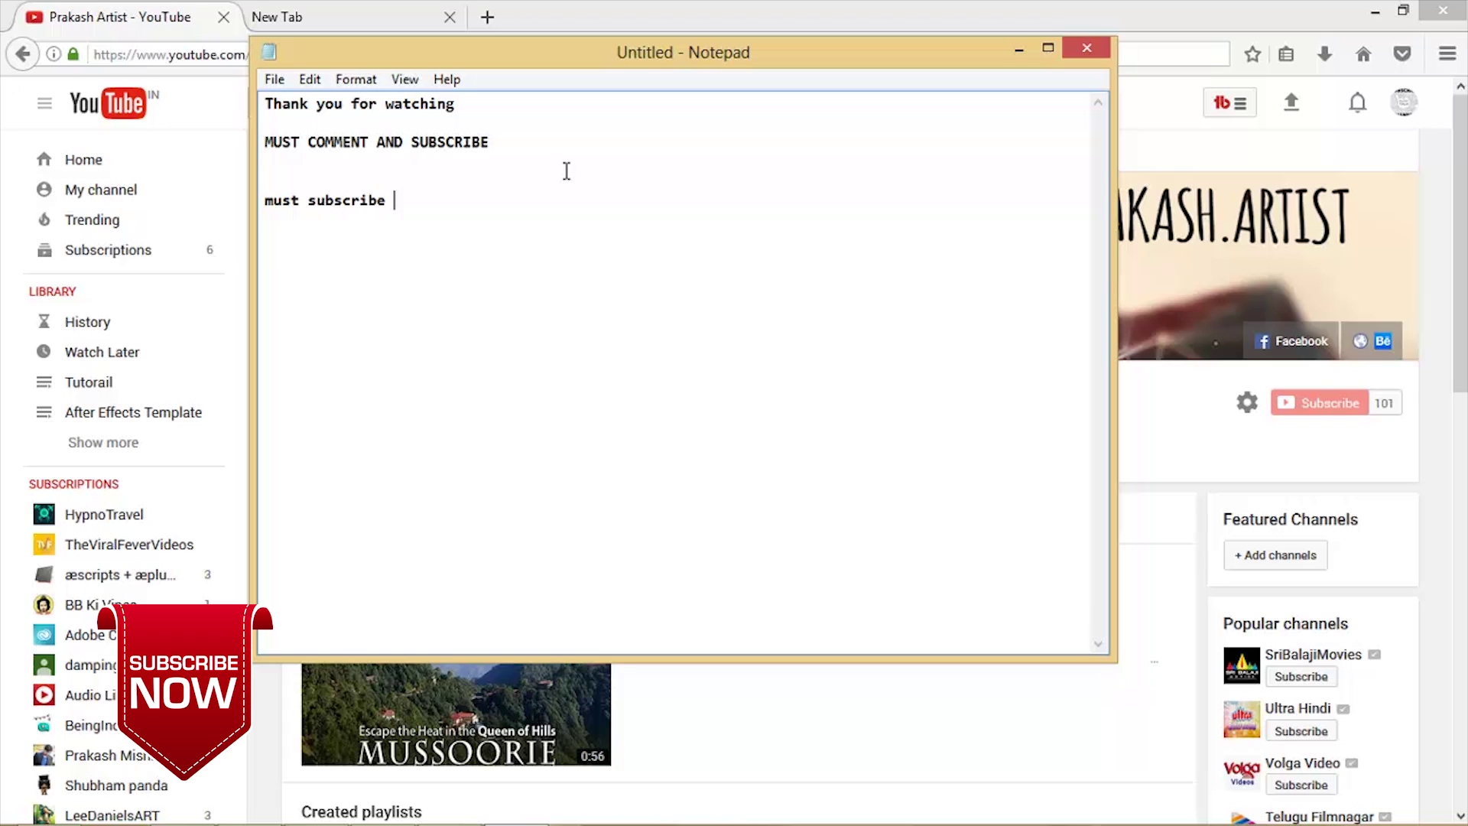
Step: Finish the Notepad line with "more videos." and return to the YouTube channel page
text(more videos.)
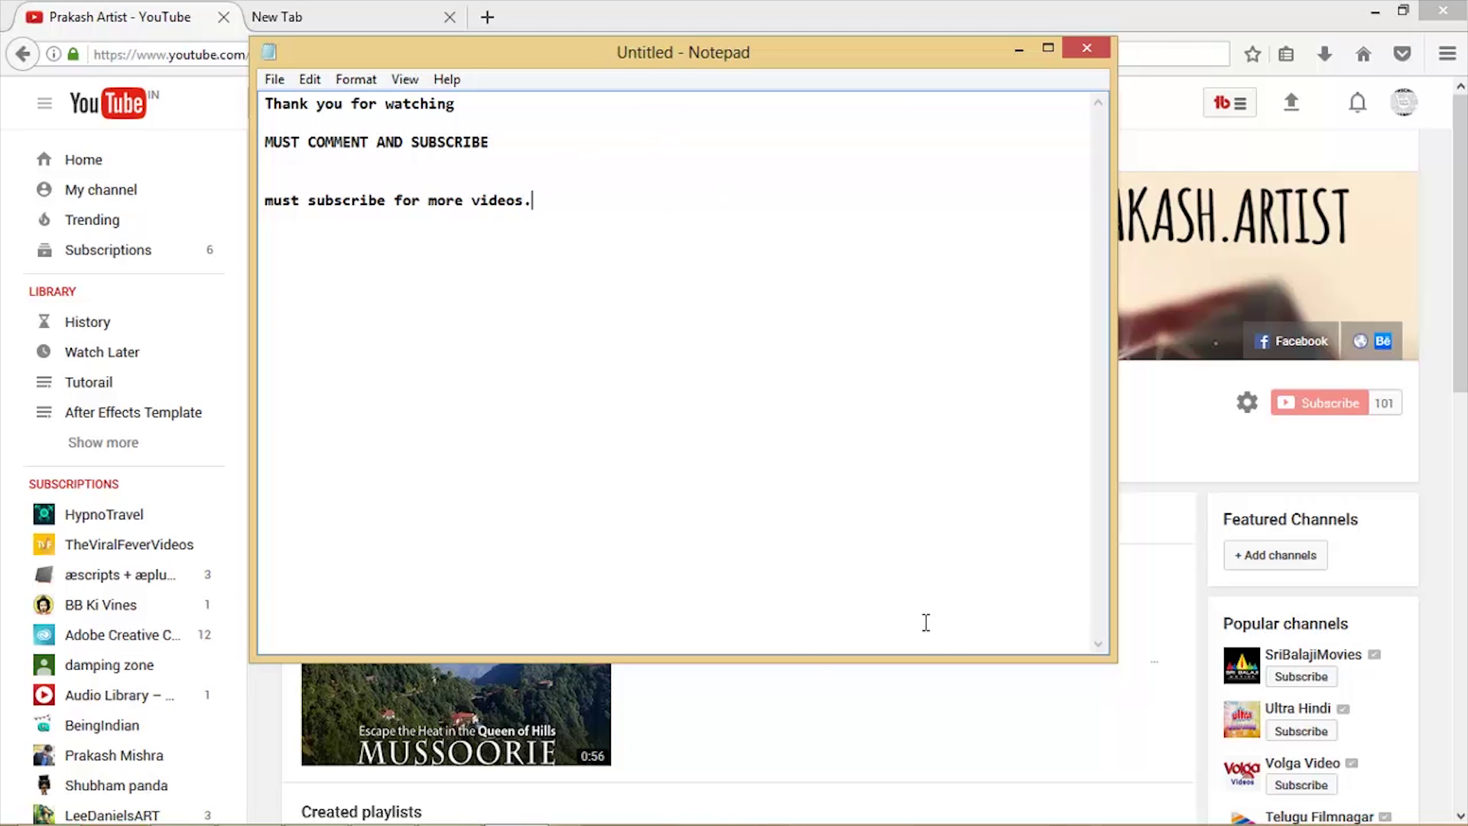
key(alt+Tab)
scroll(1046, 327, down, 3)
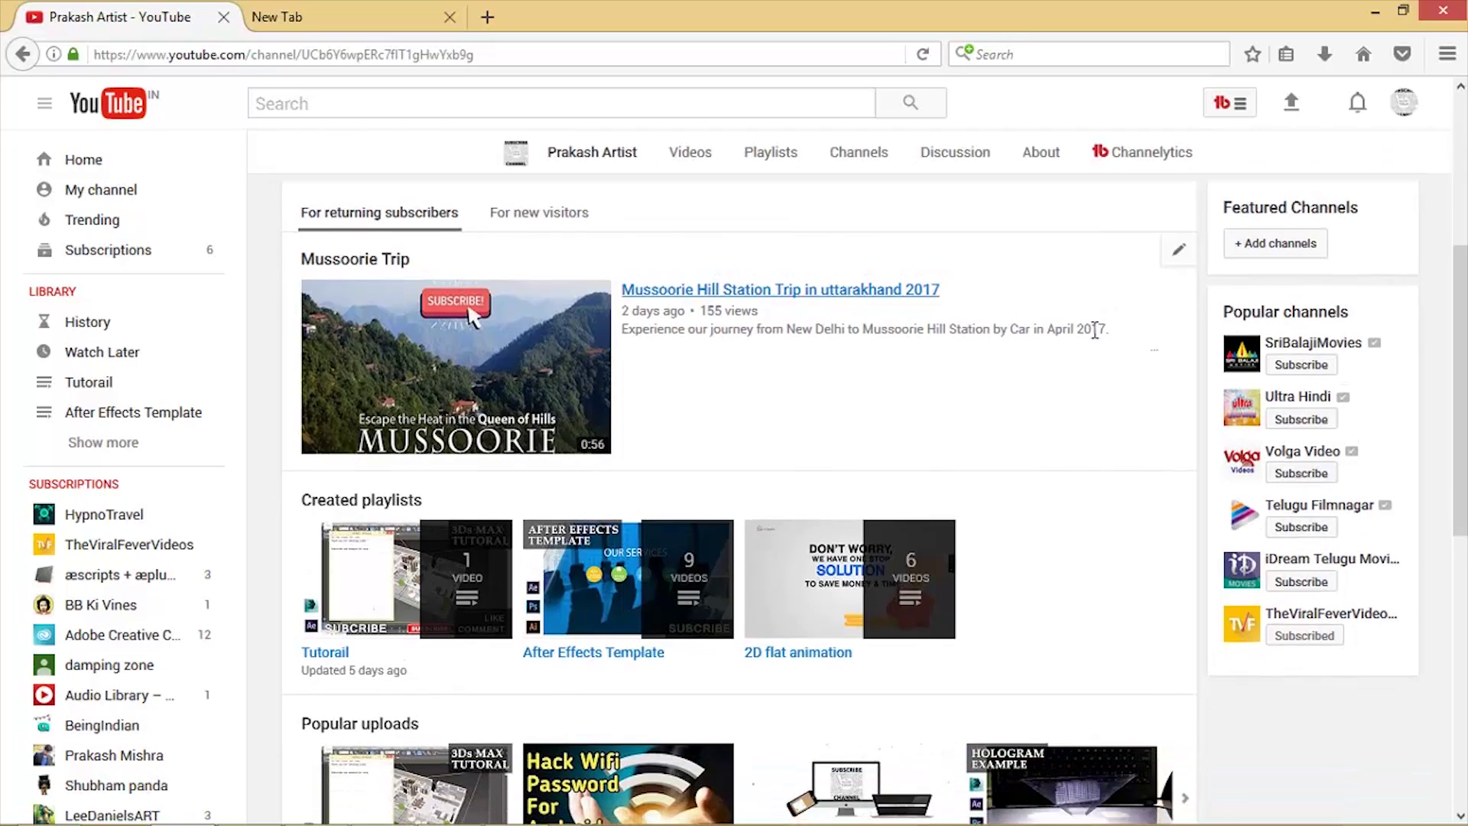
Step: Scroll the YouTube channel page down to the Uploads row and the footer
scroll(1101, 311, down, 3)
scroll(1059, 433, down, 2)
scroll(1050, 513, down, 3)
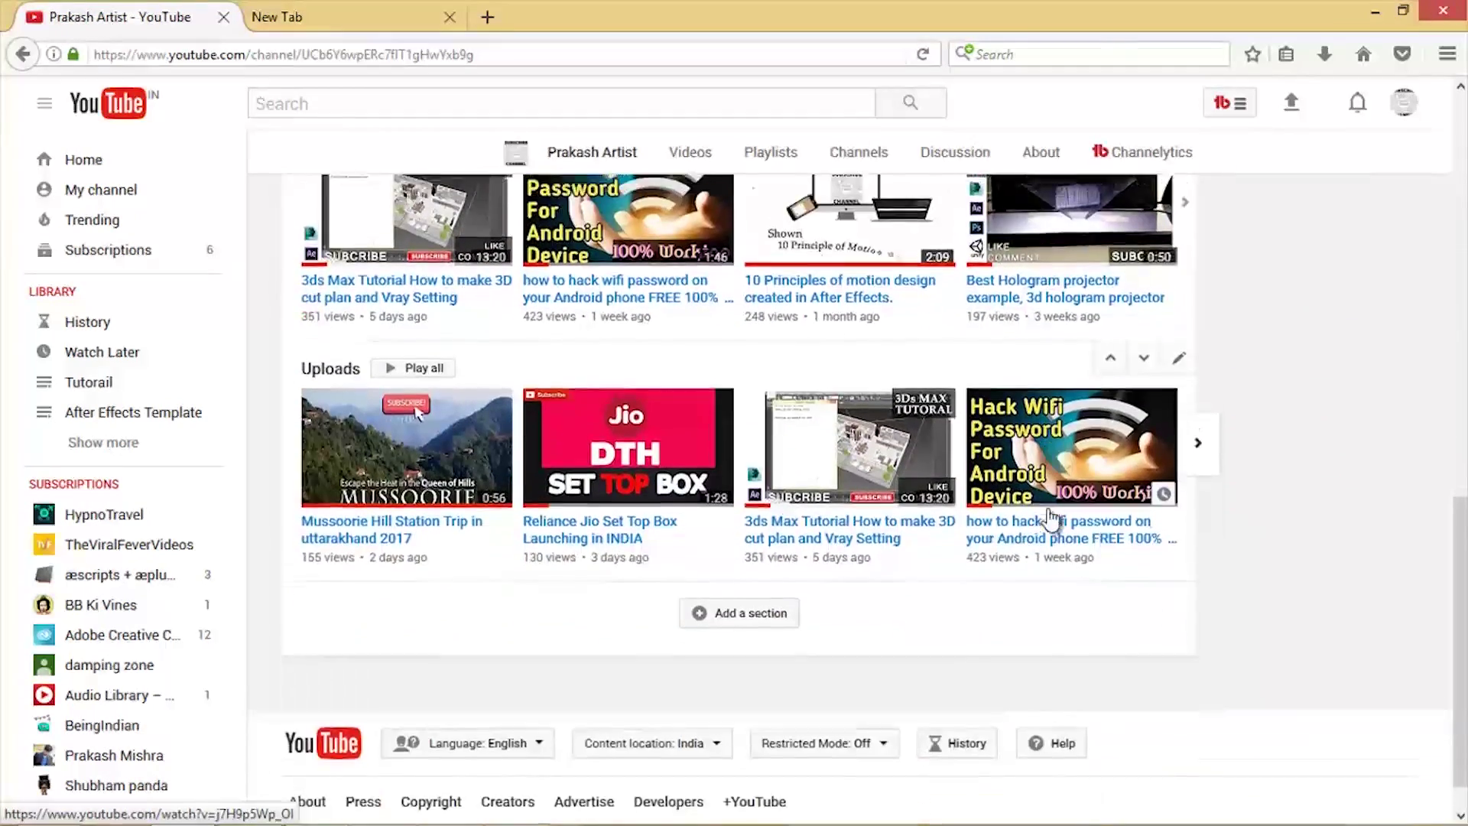